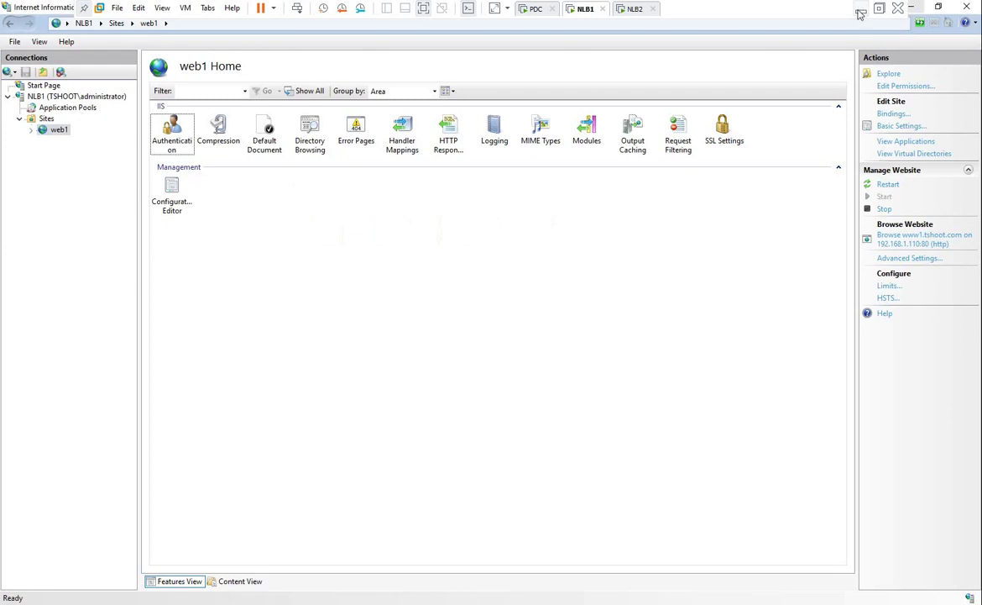
Switch to Paint and clear the existing IIS notes from the canvas.
key(alt+Tab)
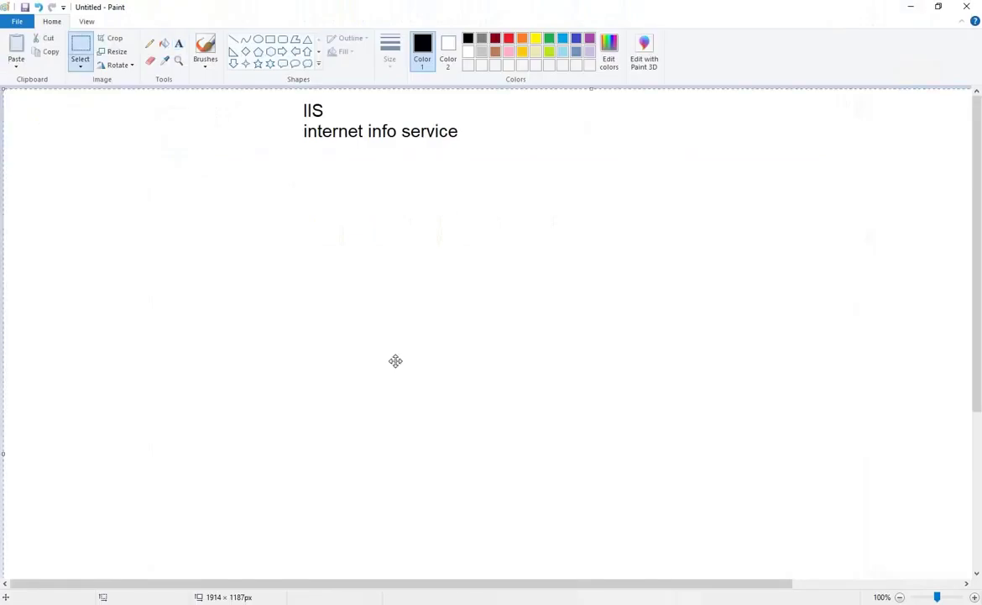
key(ctrl+a)
key(Delete)
Write a text note near the top of the canvas reading "FTP", "file transfere protocol" and, after a blank line, "dpwnload, upload".
click(180, 46)
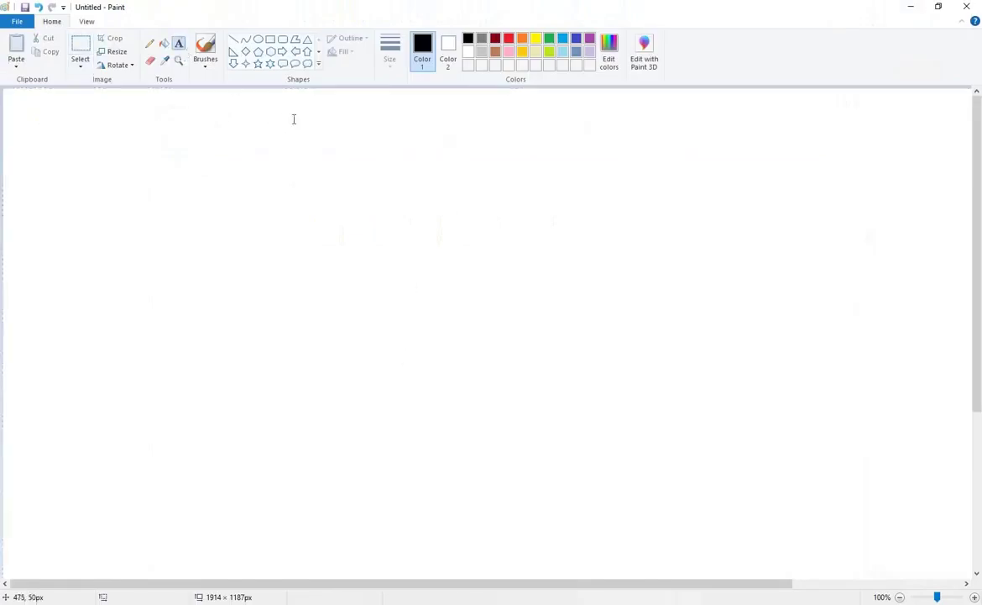
click(316, 115)
text(FTP4)
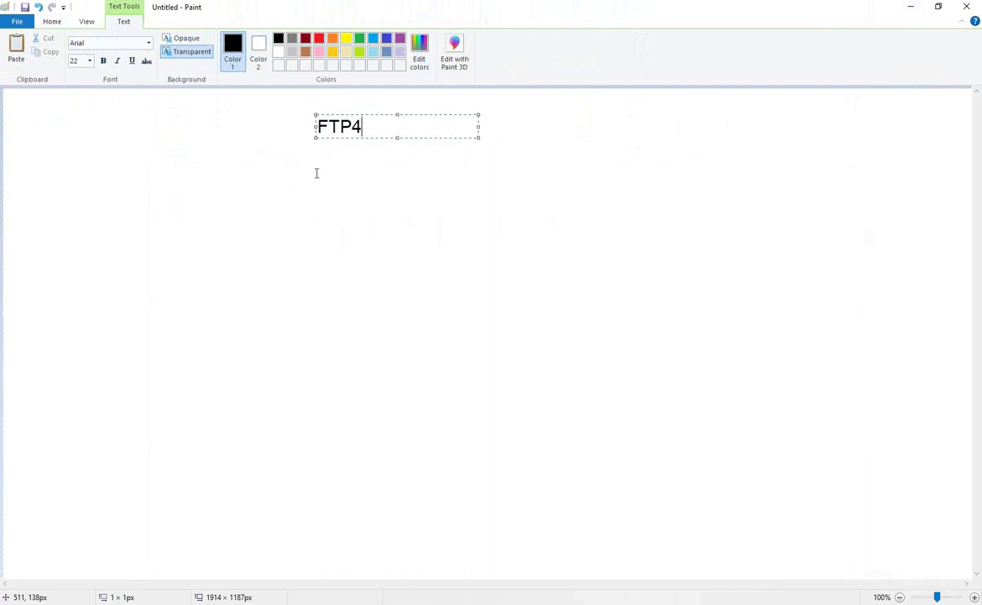
key(BackSpace)
key(Return)
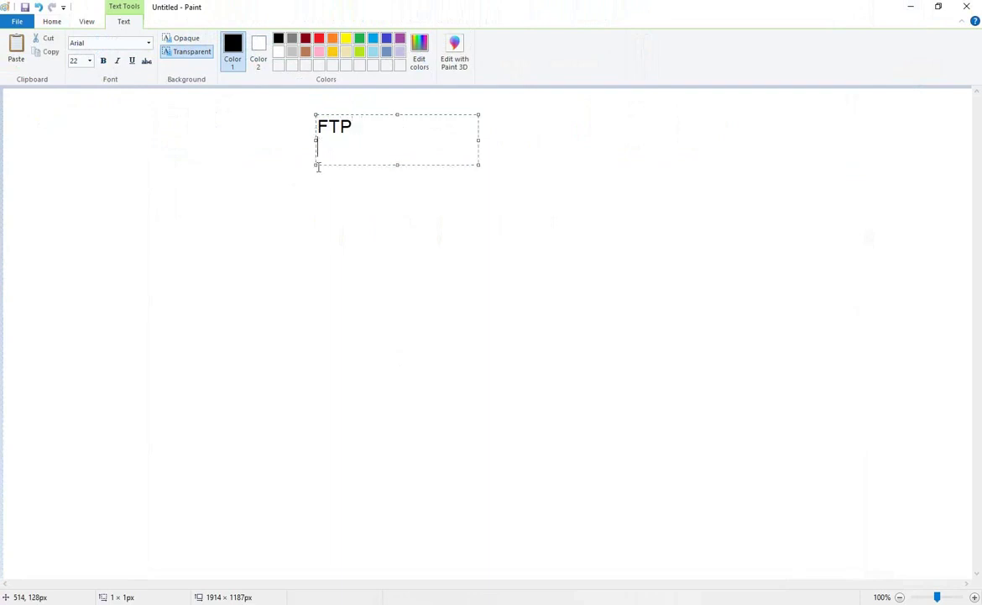
text(file trans)
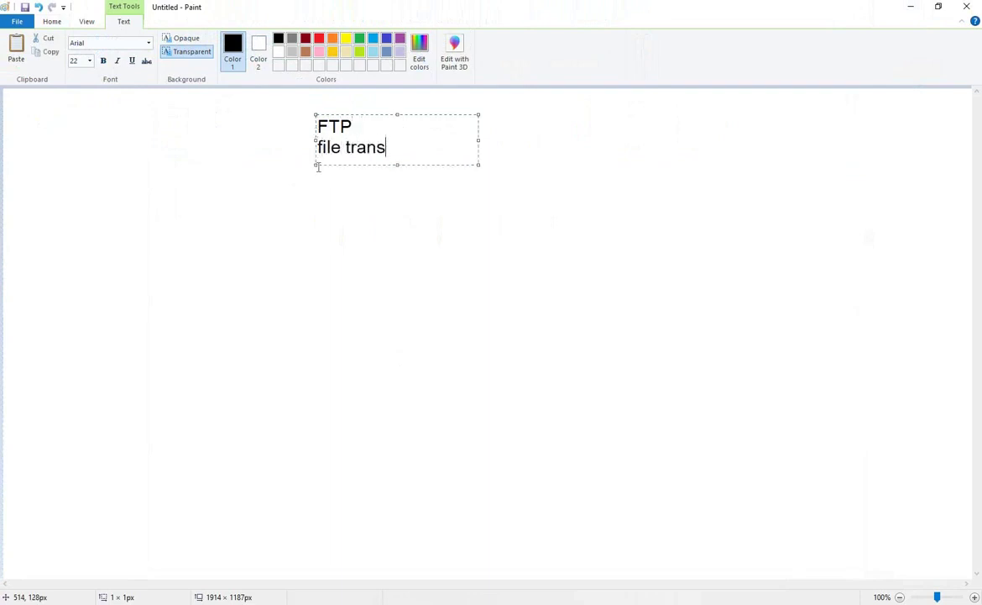
text(fere protocol)
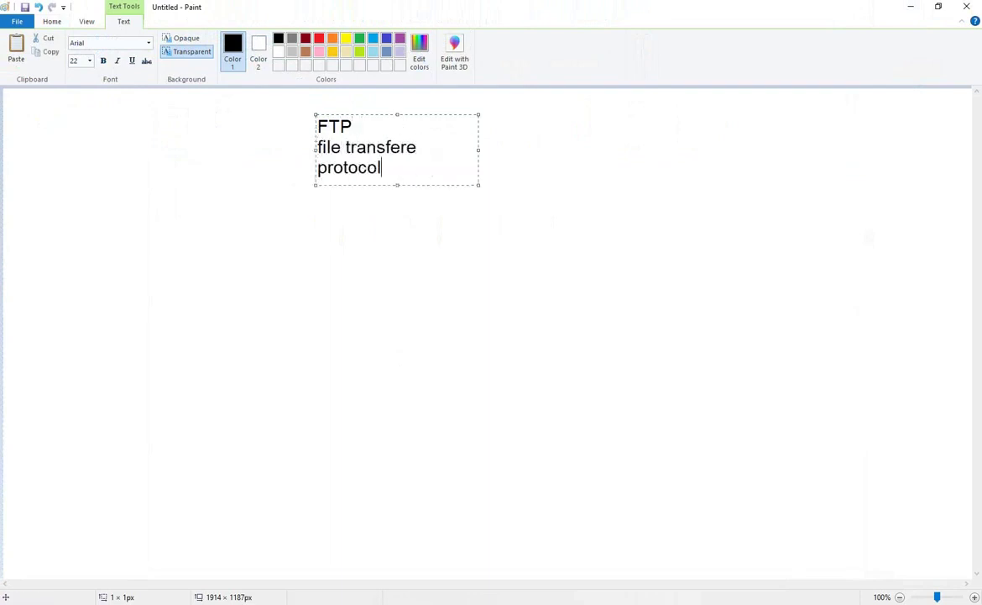
key(Return)
key(Return)
text(dpwn)
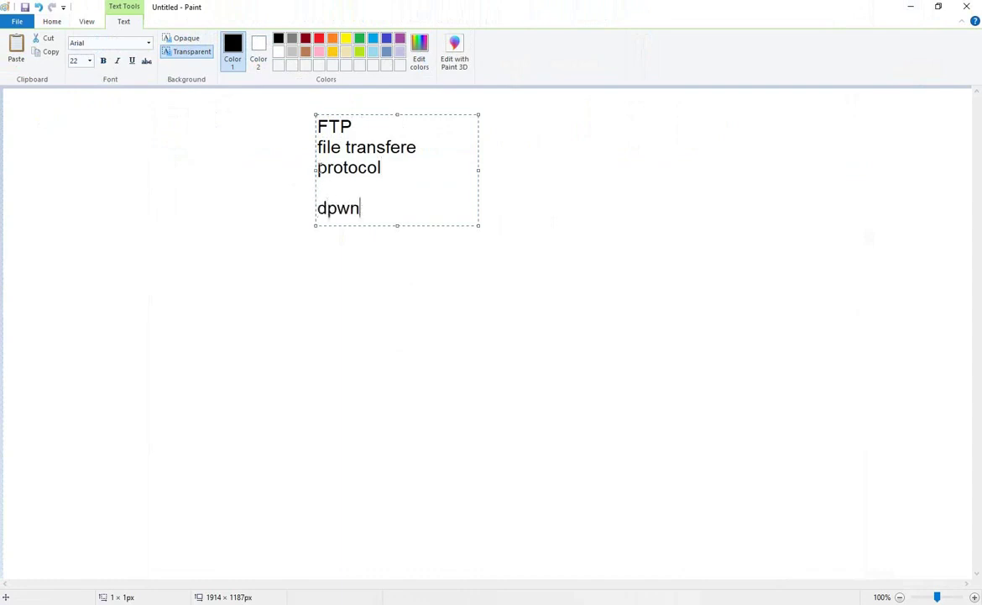
text(load, upload)
click(548, 254)
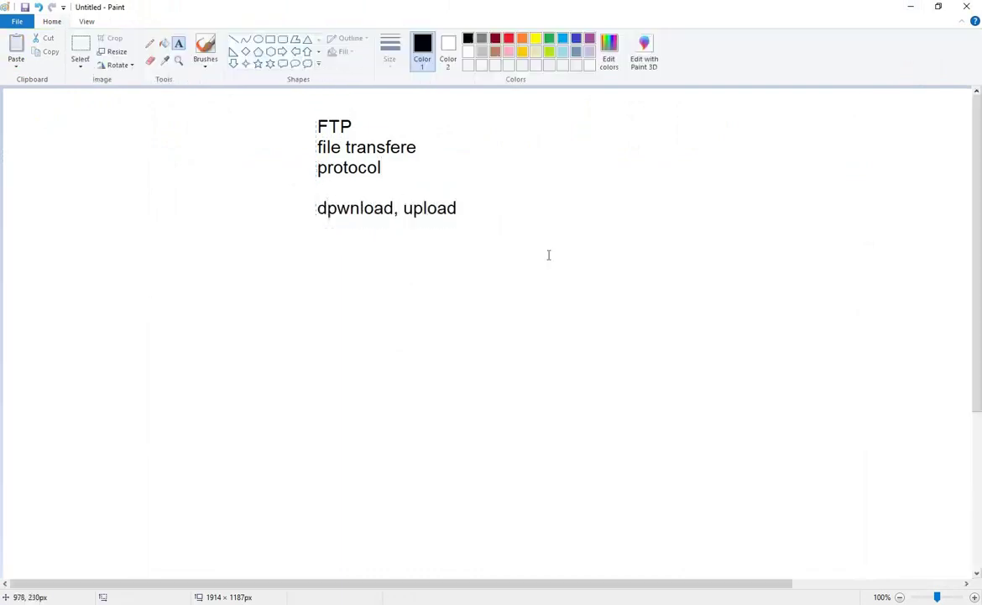
Add the text "TCP 20,21" beside the FTP note and underline the port numbers with the Pencil.
click(597, 149)
text(TC)
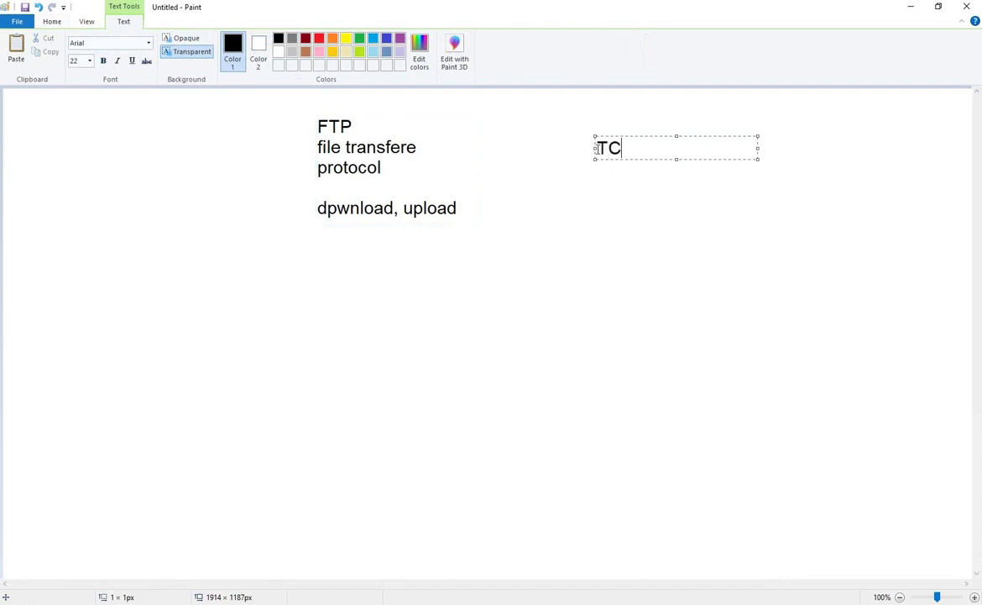
text(P 20,21)
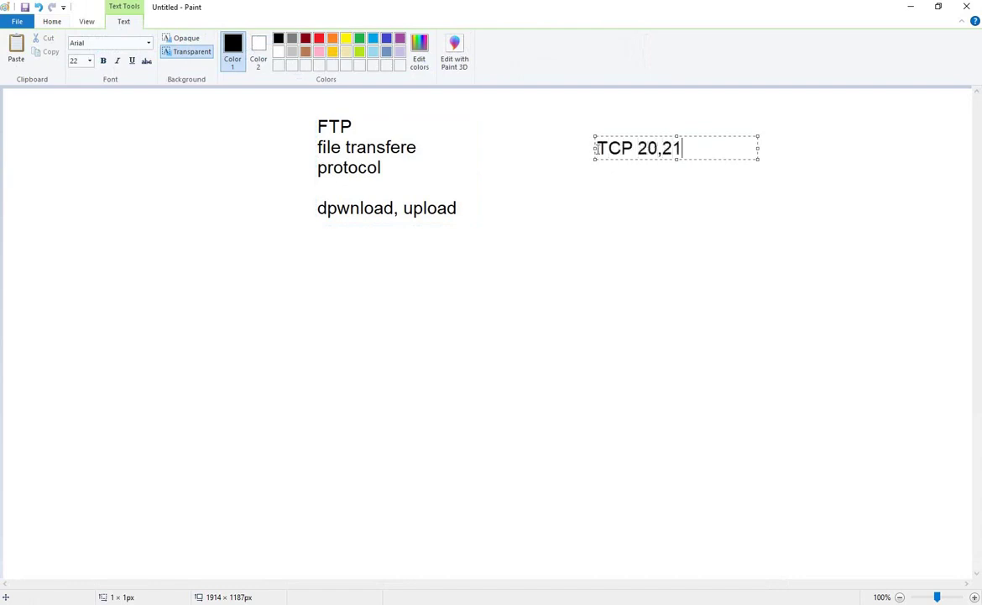
click(596, 261)
click(149, 42)
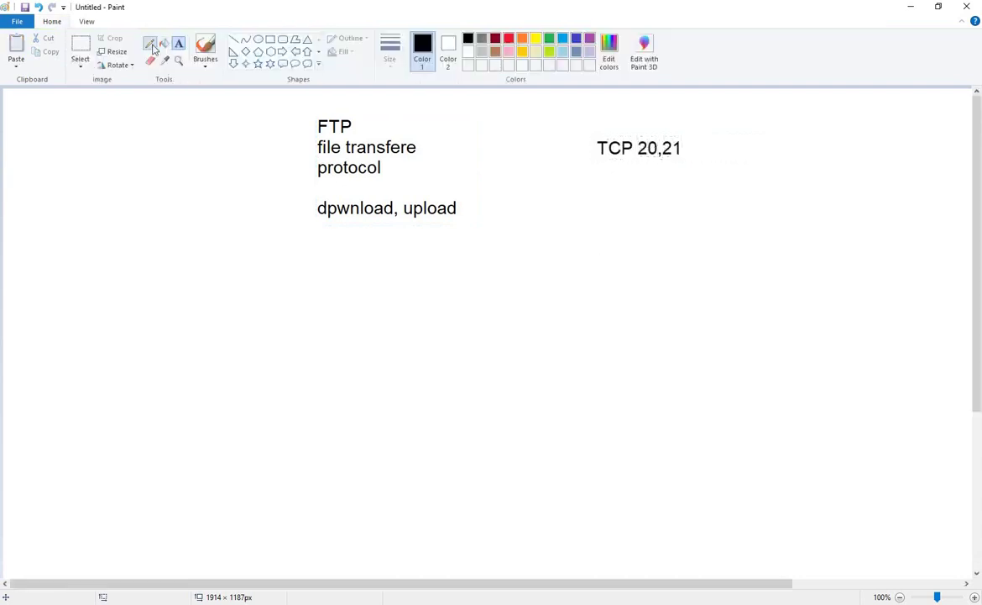
drag(637, 164, 697, 161)
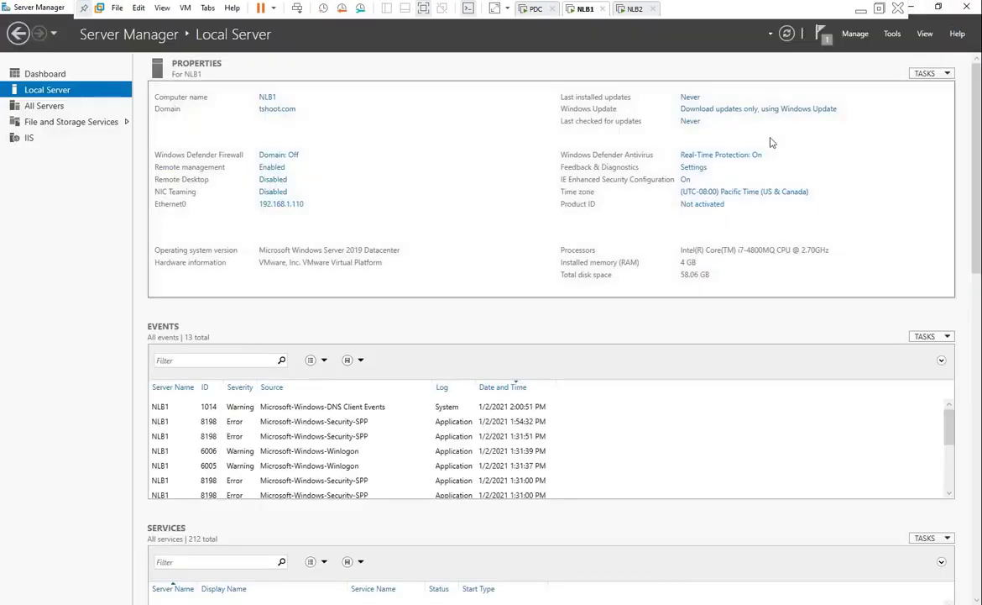
On the NLB1 virtual machine, start adding roles and features with a role-based installation and proceed to the server roles selection.
click(581, 10)
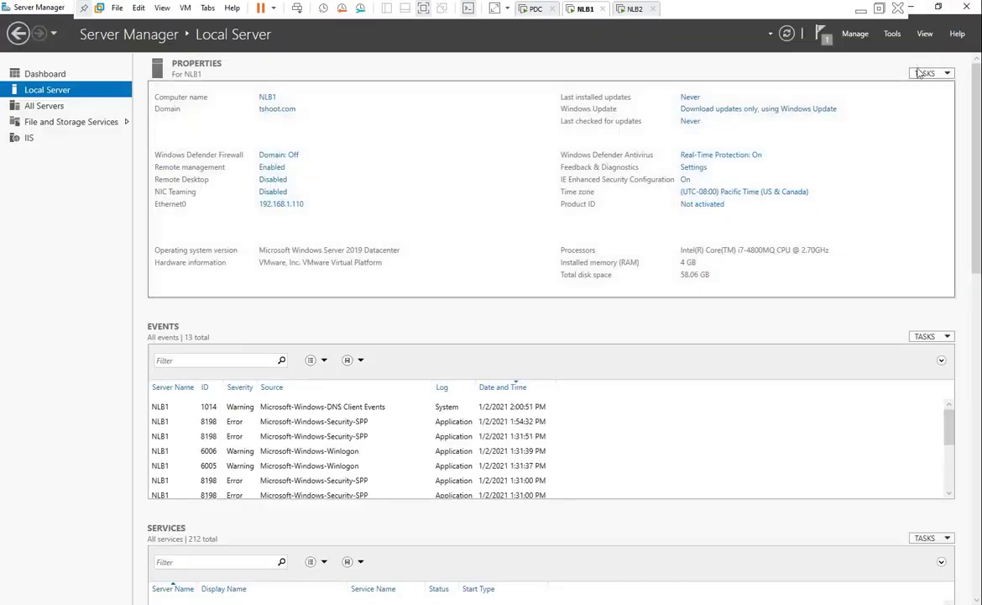
click(856, 38)
click(798, 52)
click(382, 380)
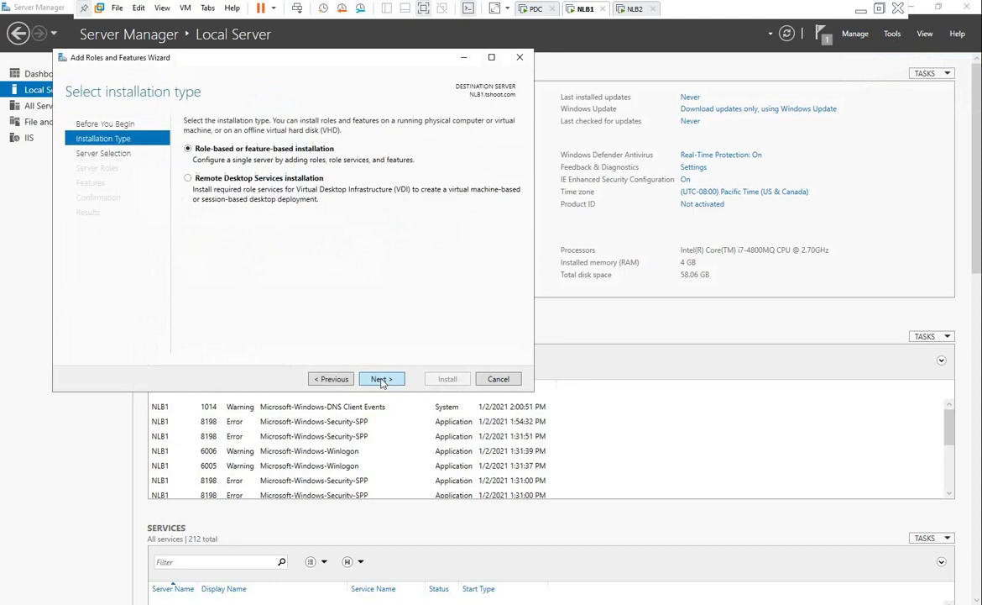
click(382, 380)
click(382, 380)
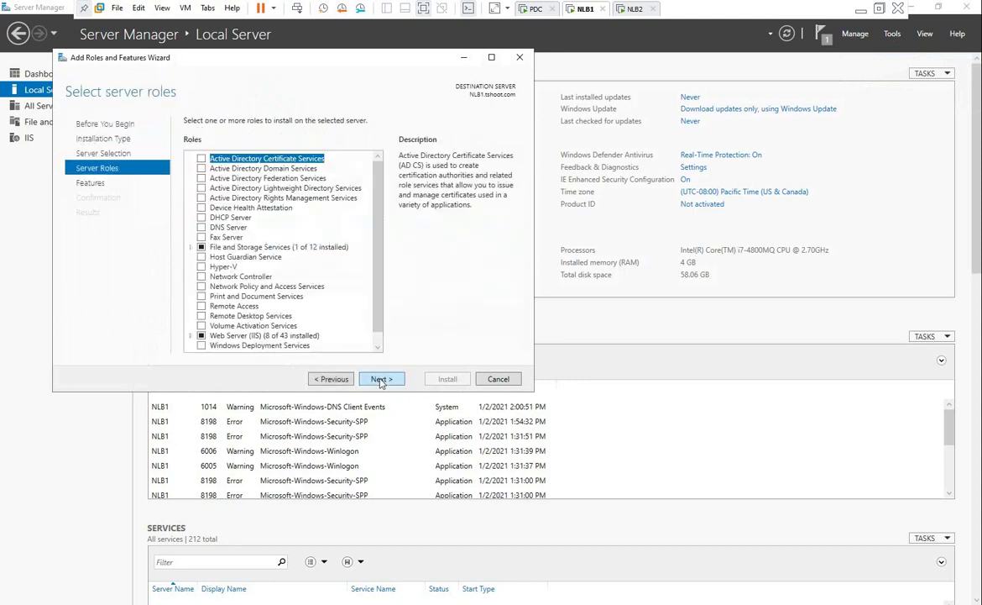
Select FTP Service under the Web Server (IIS) role's FTP Server and start the installation without additional features.
scroll(340, 322, down, 1)
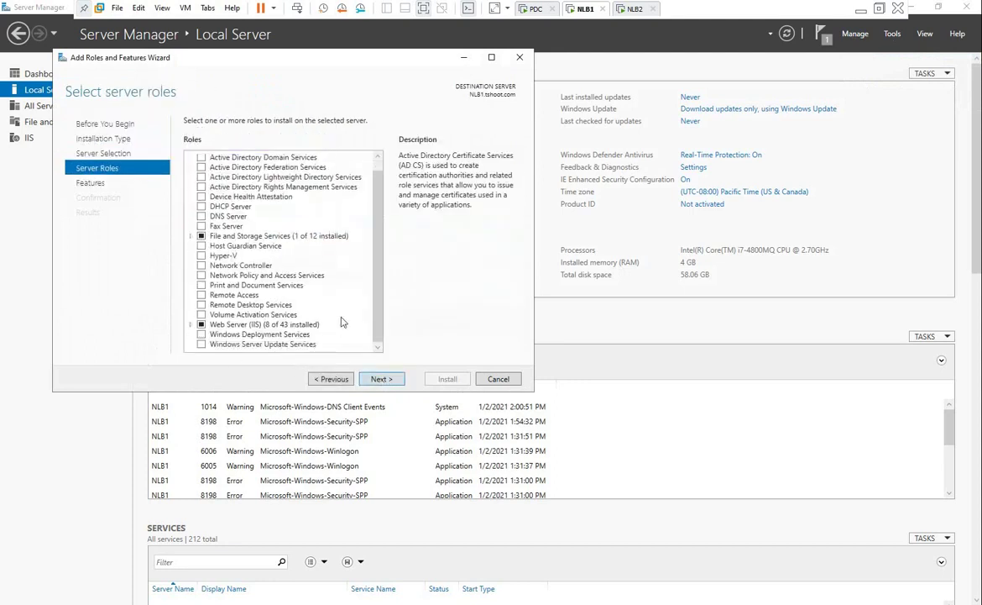
double_click(235, 324)
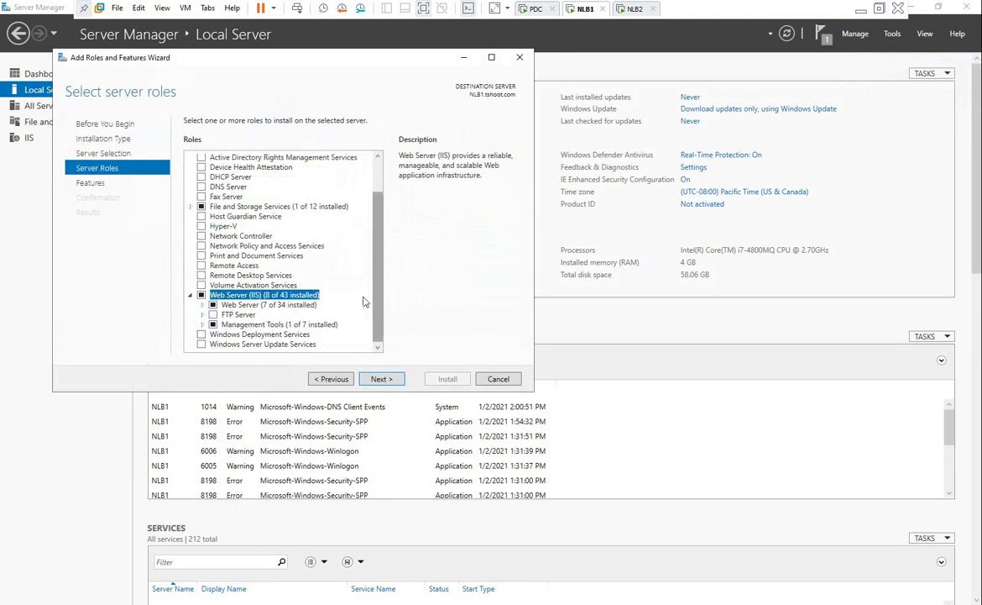
click(214, 315)
double_click(231, 315)
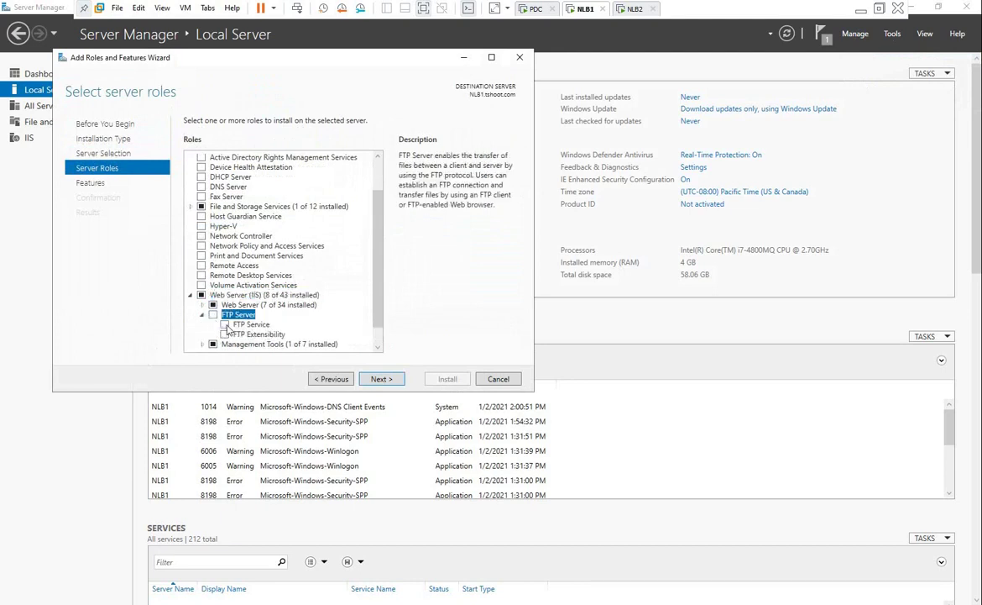
click(224, 324)
click(382, 379)
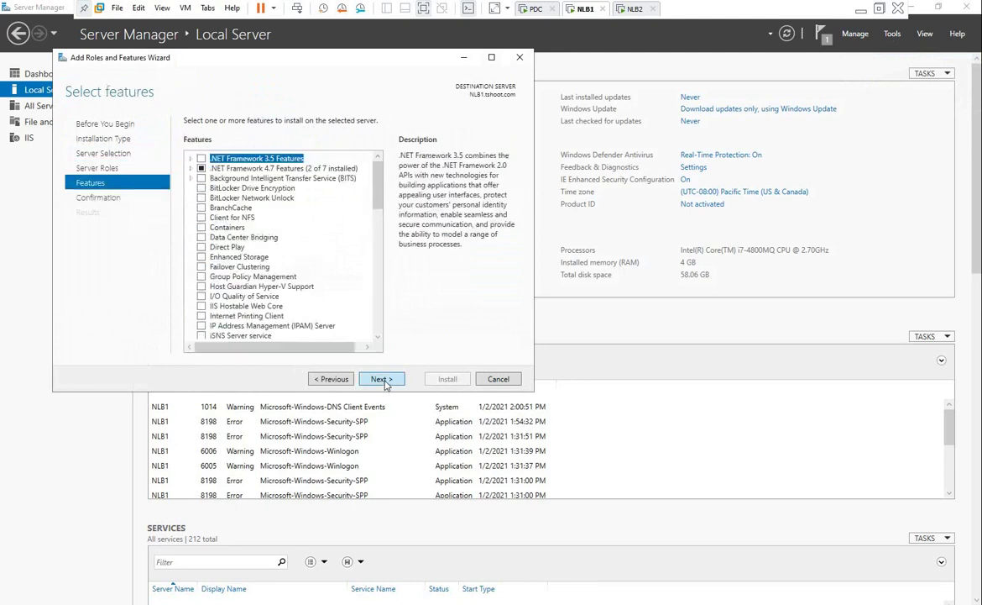
click(382, 378)
click(448, 379)
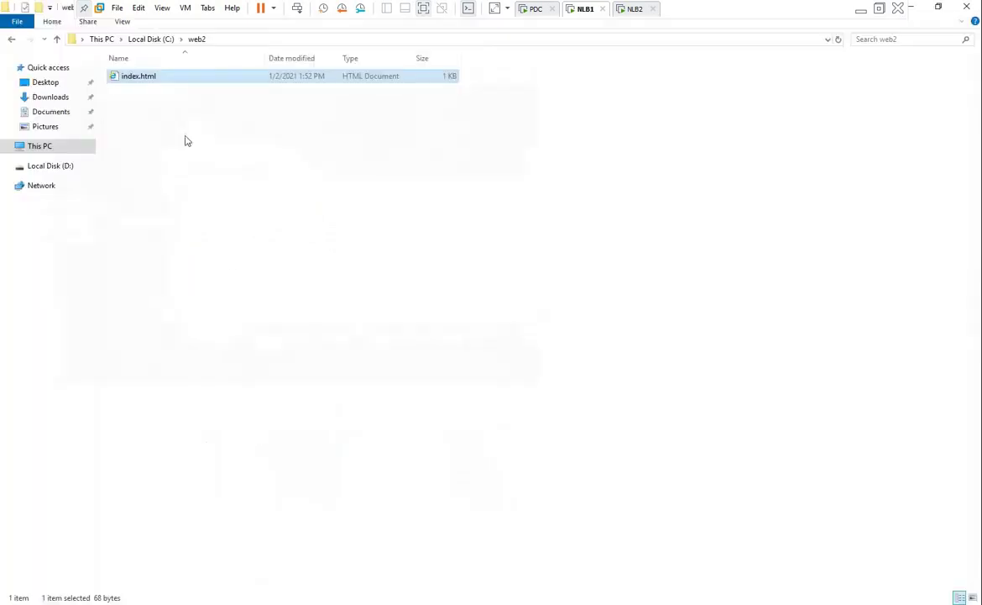
Delete the web2 folder from Local Disk (C:).
click(150, 39)
click(137, 143)
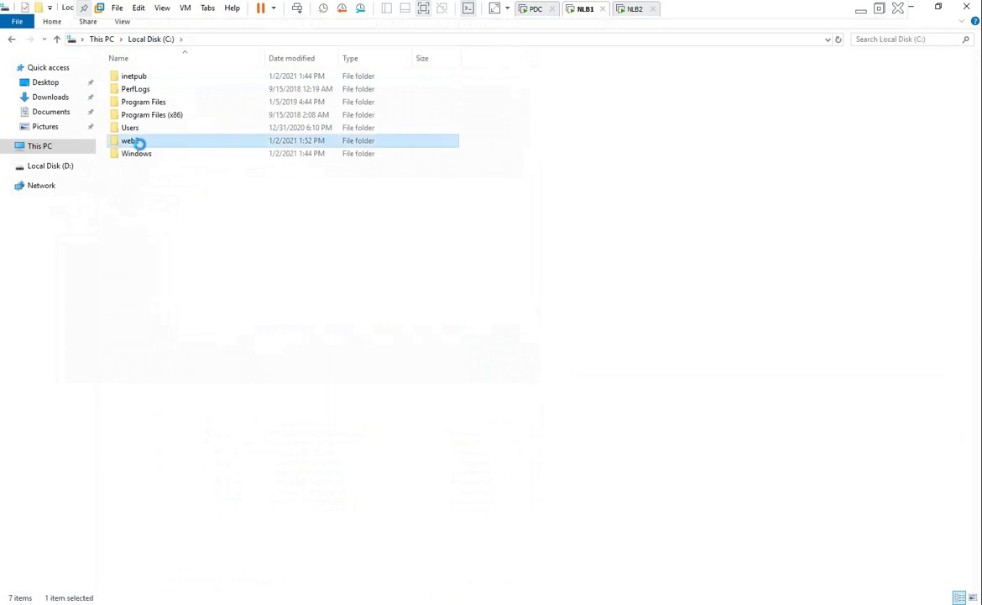
right_click(135, 142)
click(174, 321)
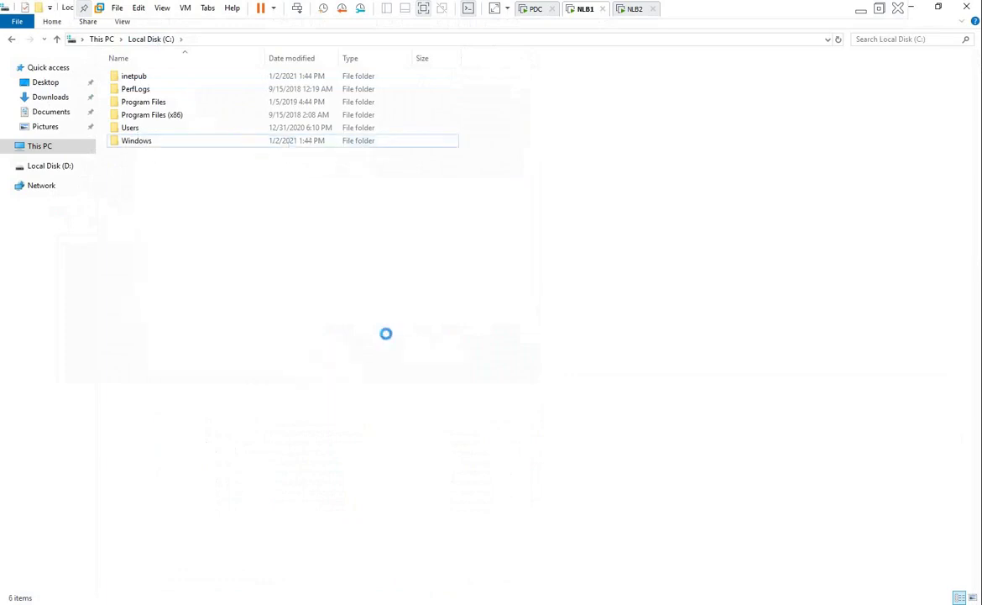
Check the contents of C:\inetpub and close the Add Roles and Features Wizard.
double_click(134, 77)
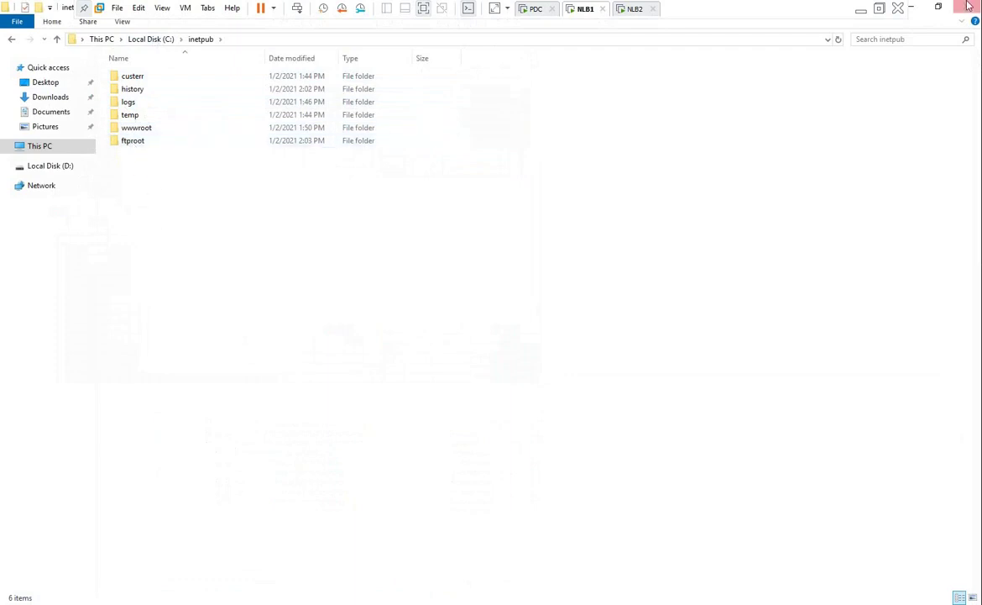
click(912, 7)
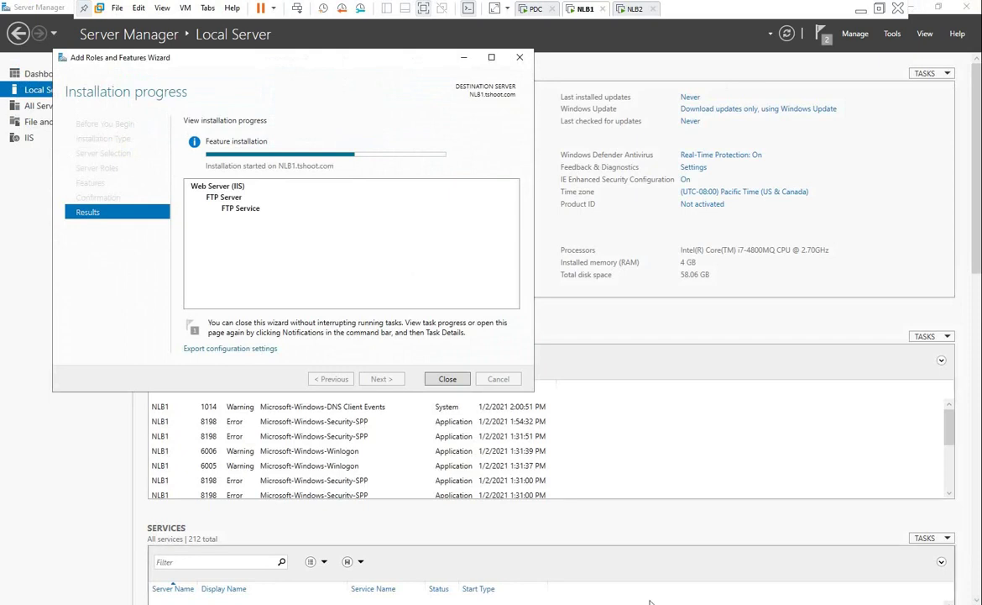
click(448, 379)
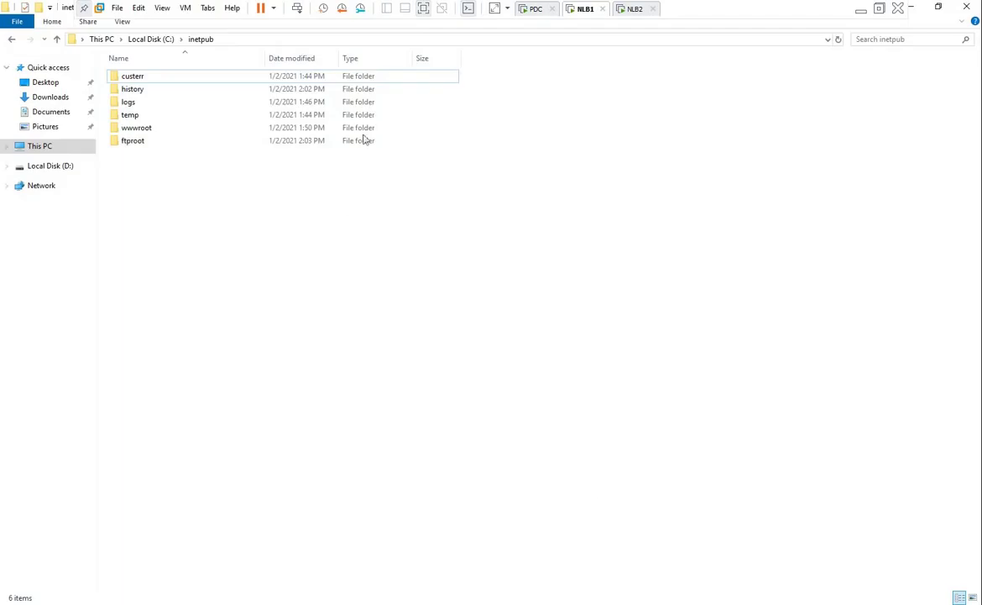
click(918, 8)
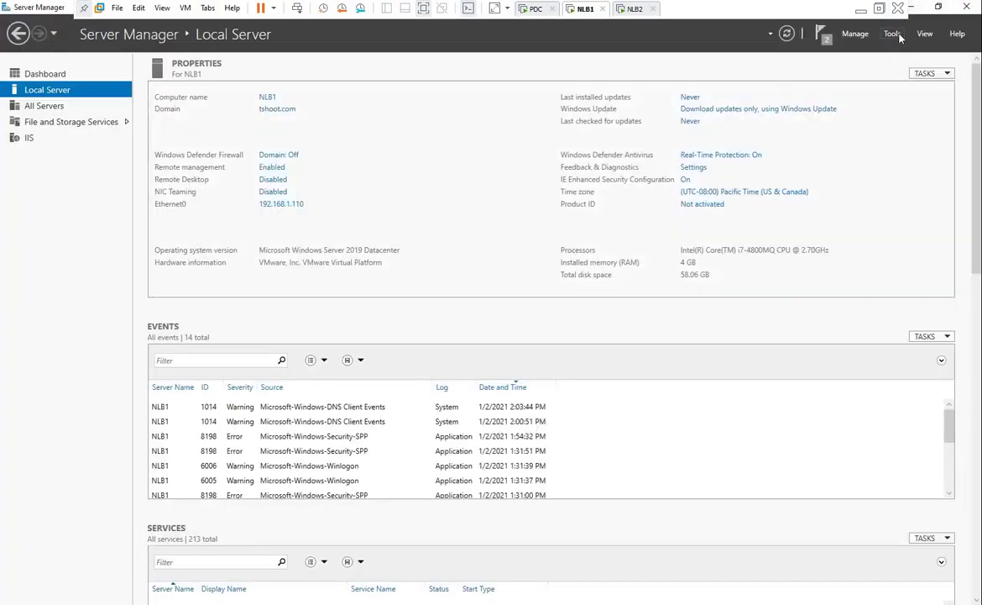
Open Internet Information Services (IIS) Manager maximized and expand the Sites node of the NLB1 server.
click(892, 33)
click(852, 117)
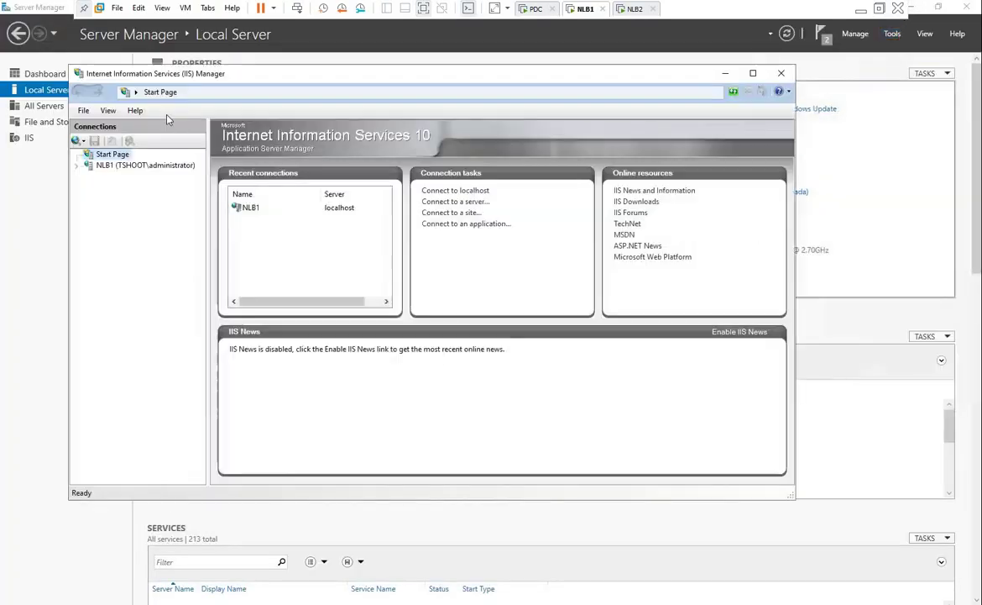
click(753, 75)
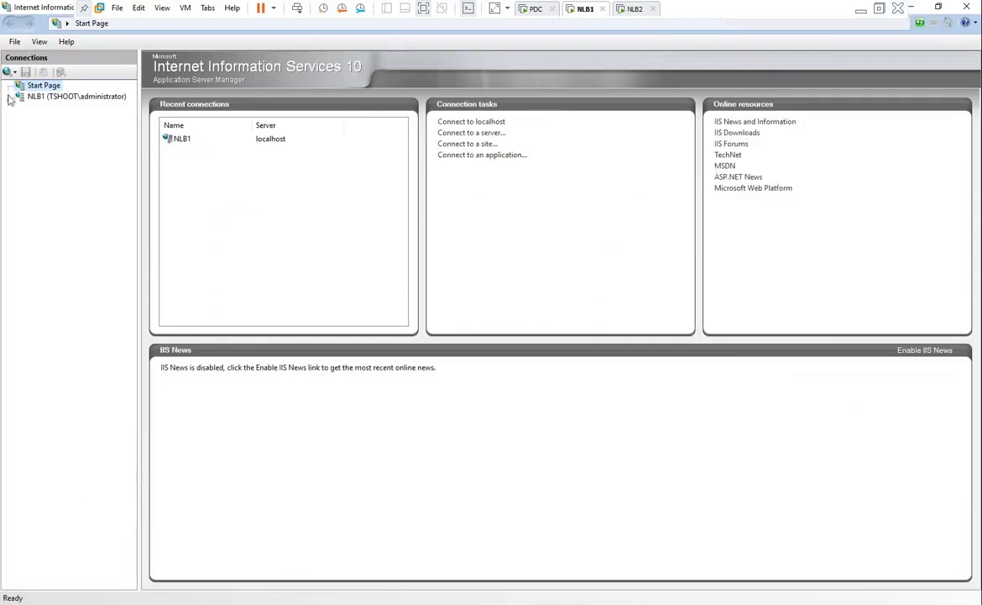
click(13, 94)
click(44, 118)
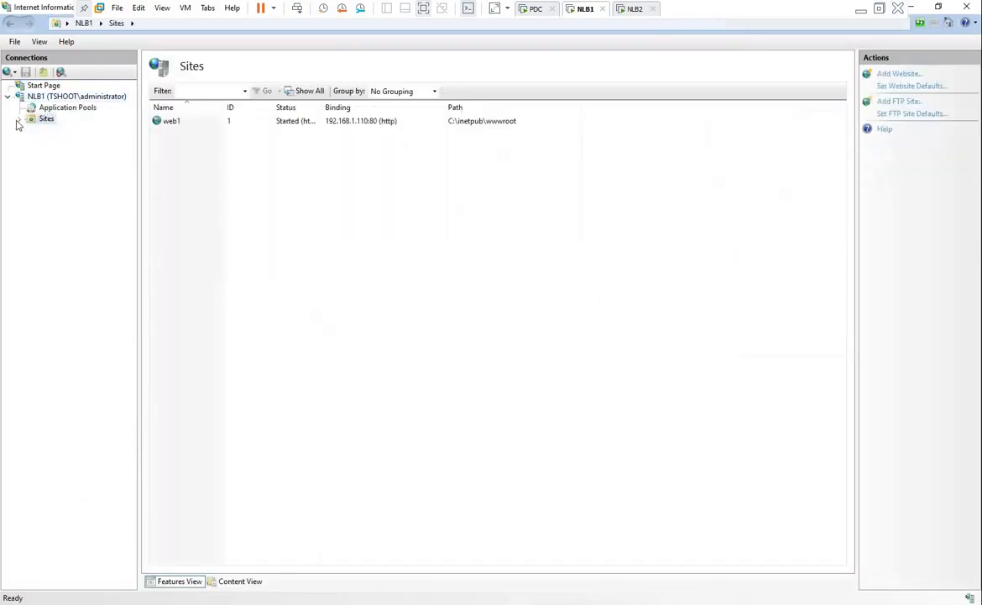
click(20, 120)
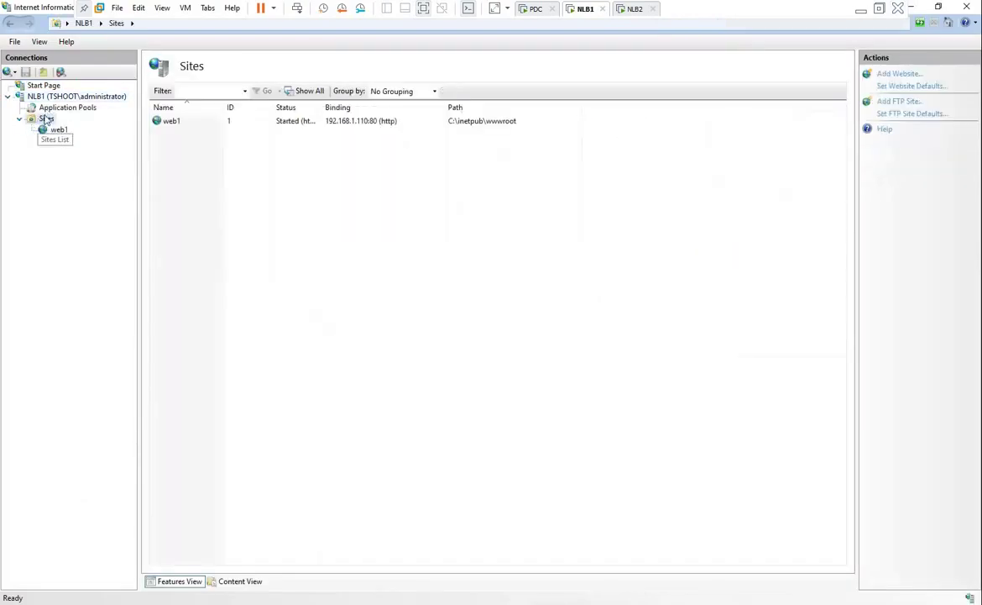
Start adding an FTP site named FTP with C:\inetpub\ftproot as its physical path.
right_click(47, 123)
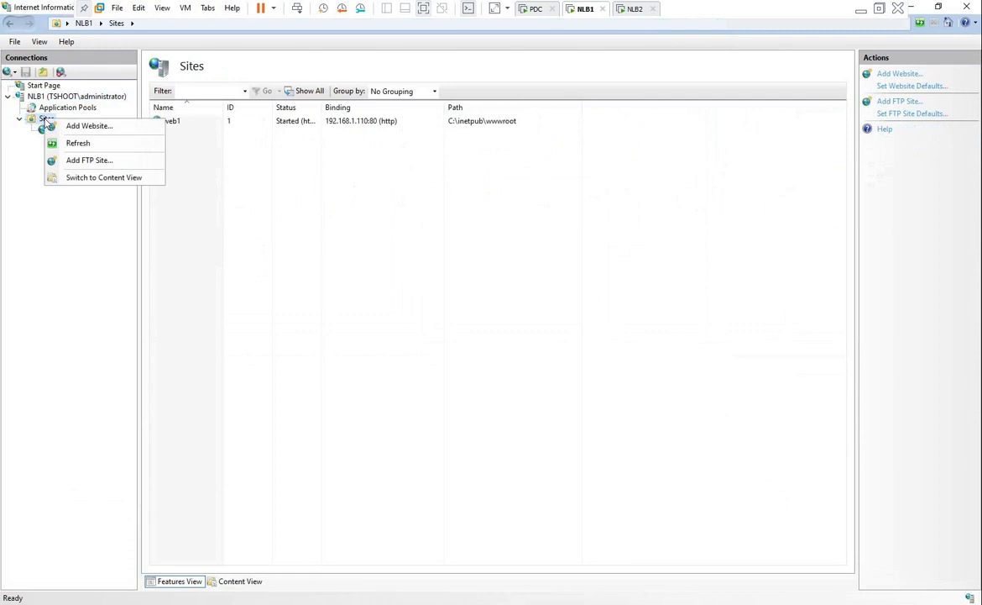
click(126, 164)
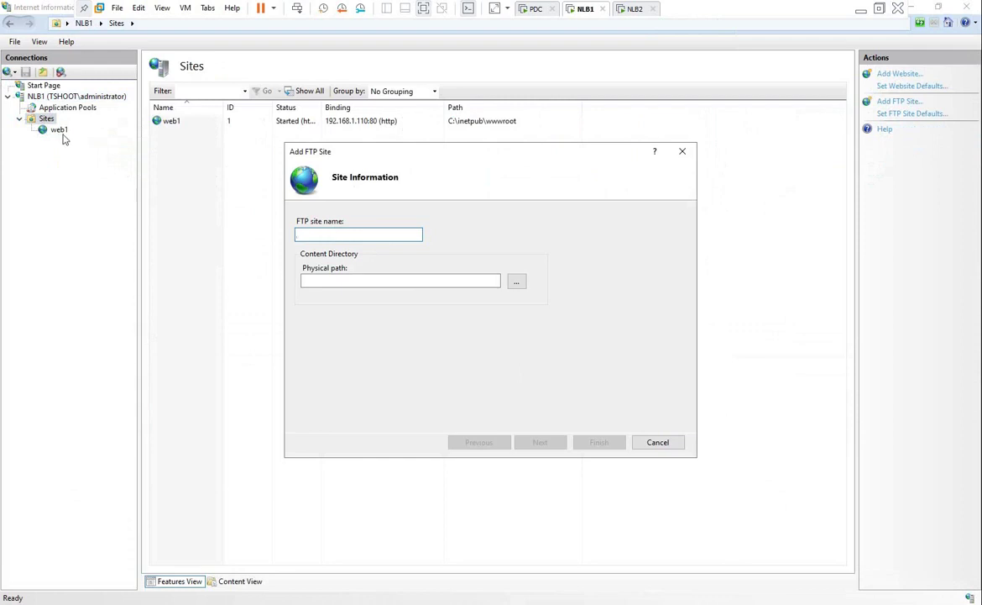
text(FTP)
click(520, 283)
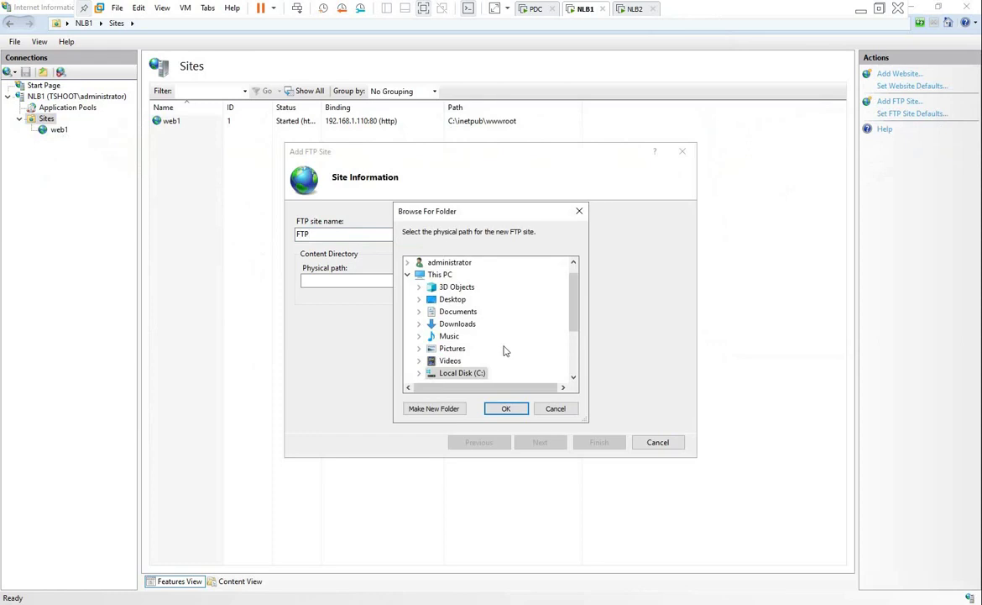
scroll(502, 348, down, 2)
double_click(466, 300)
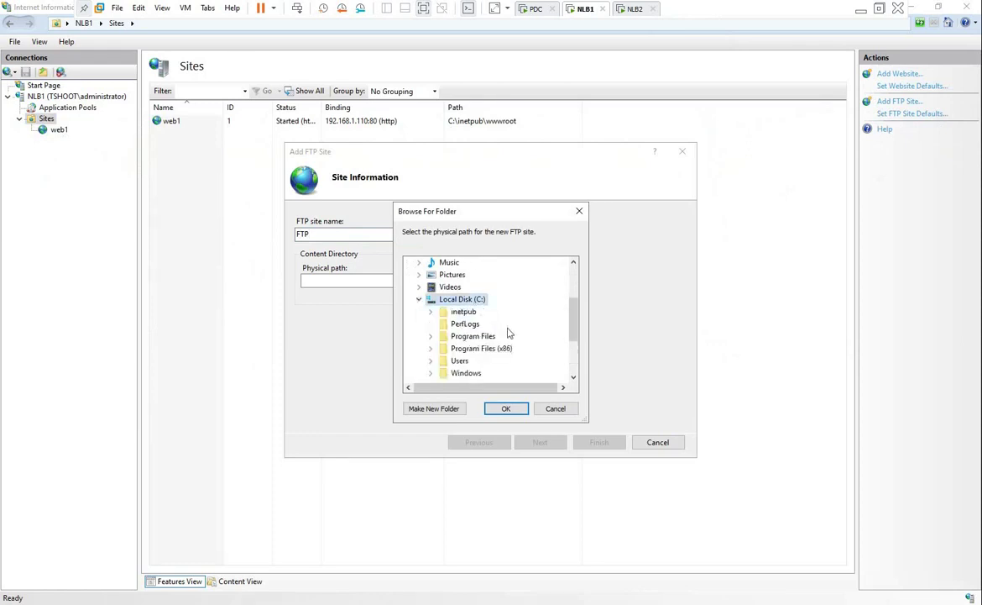
double_click(460, 311)
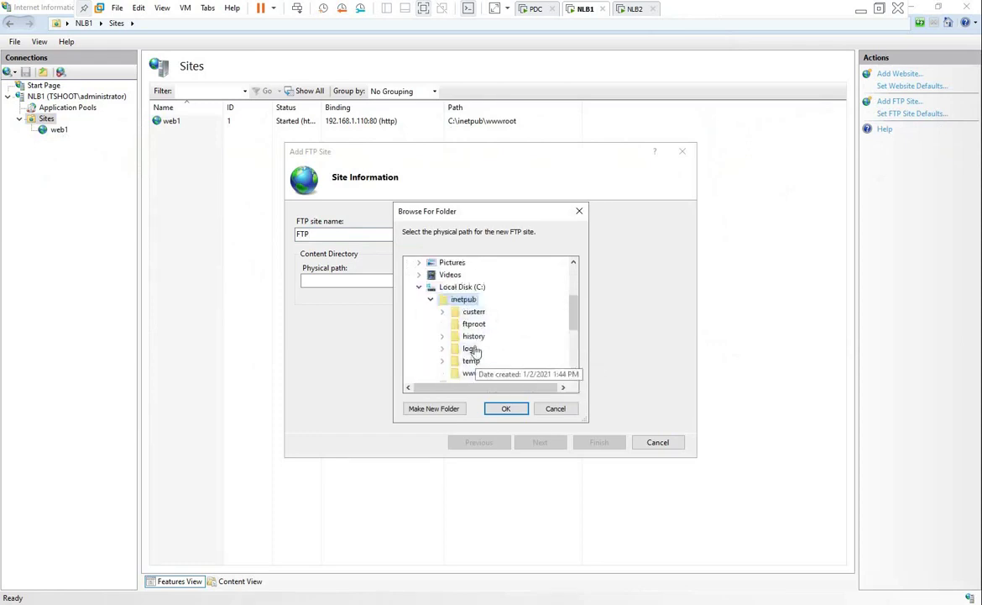
click(474, 325)
click(495, 409)
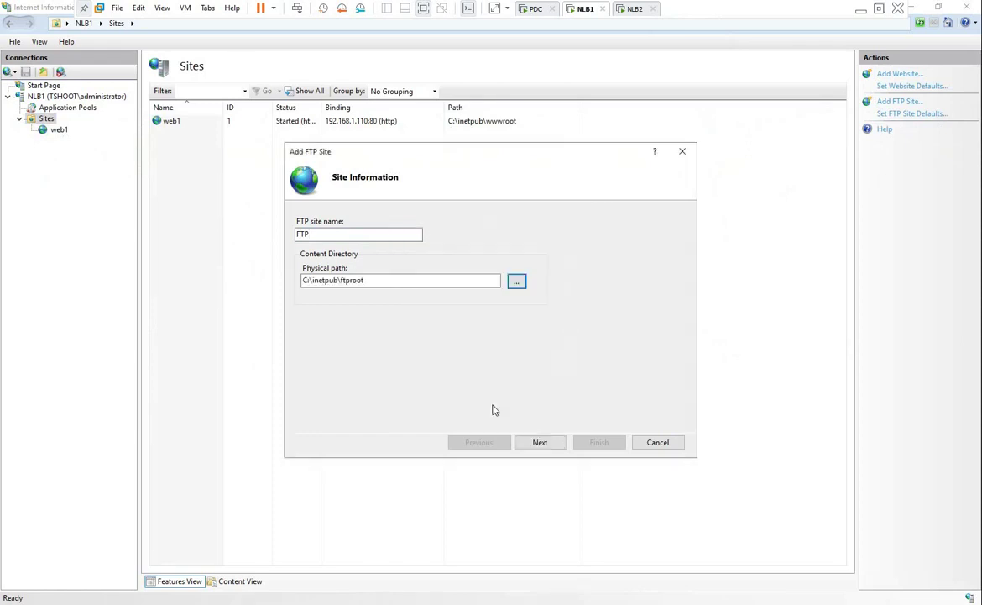
click(537, 446)
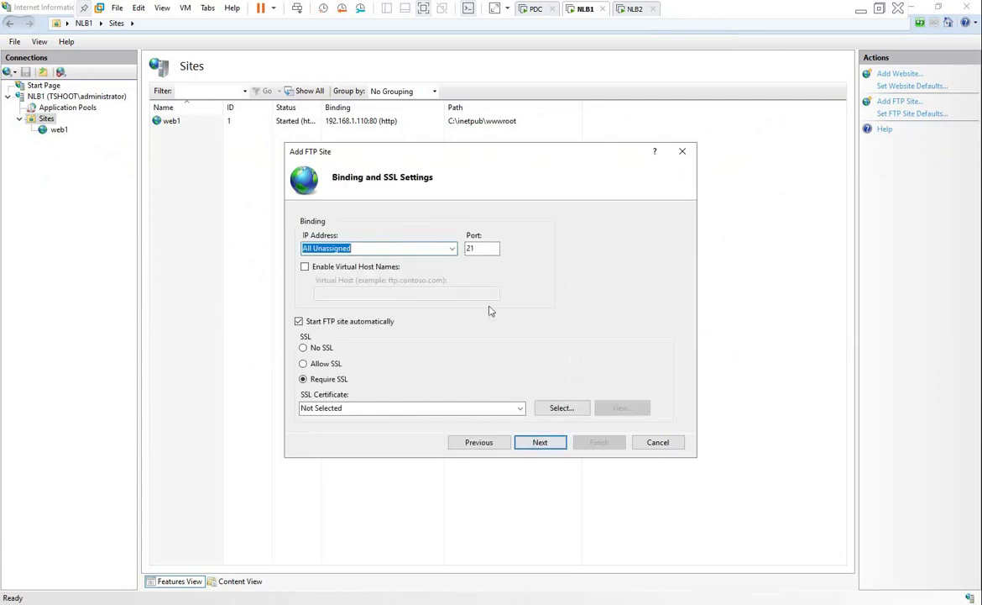
Bind the FTP site to IP address 192.168.1.110 with No SSL and continue to the authentication settings.
click(452, 249)
click(366, 270)
click(305, 347)
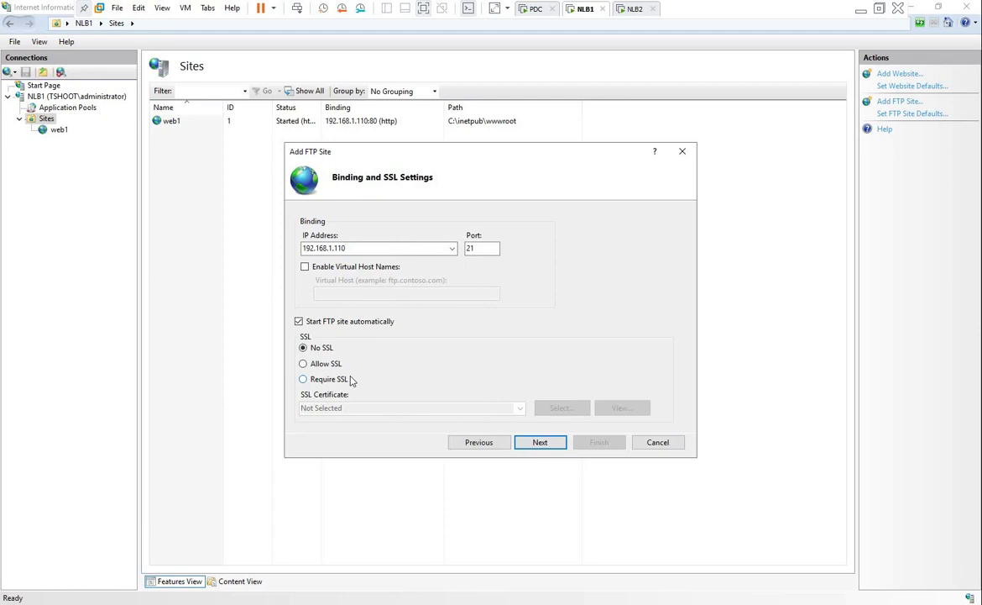
click(556, 443)
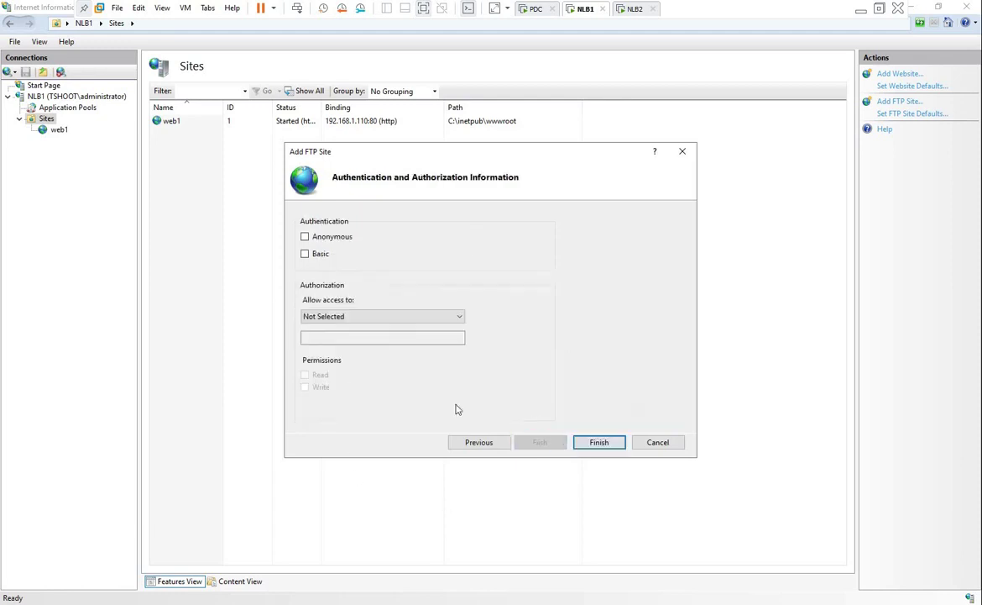
Enable Anonymous authentication, allow anonymous users Read permission and finish creating the FTP site.
click(305, 236)
click(352, 317)
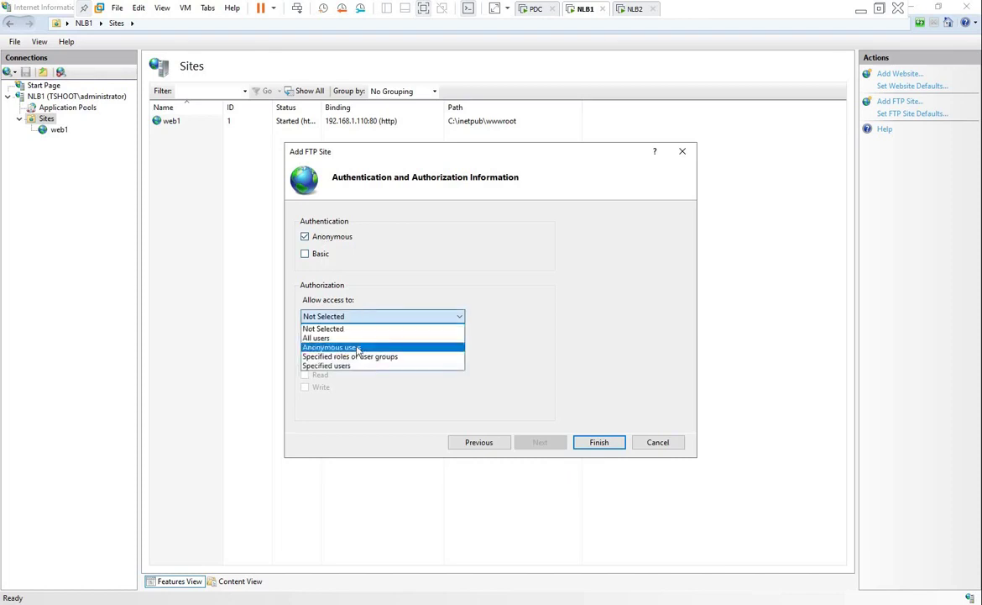
click(358, 347)
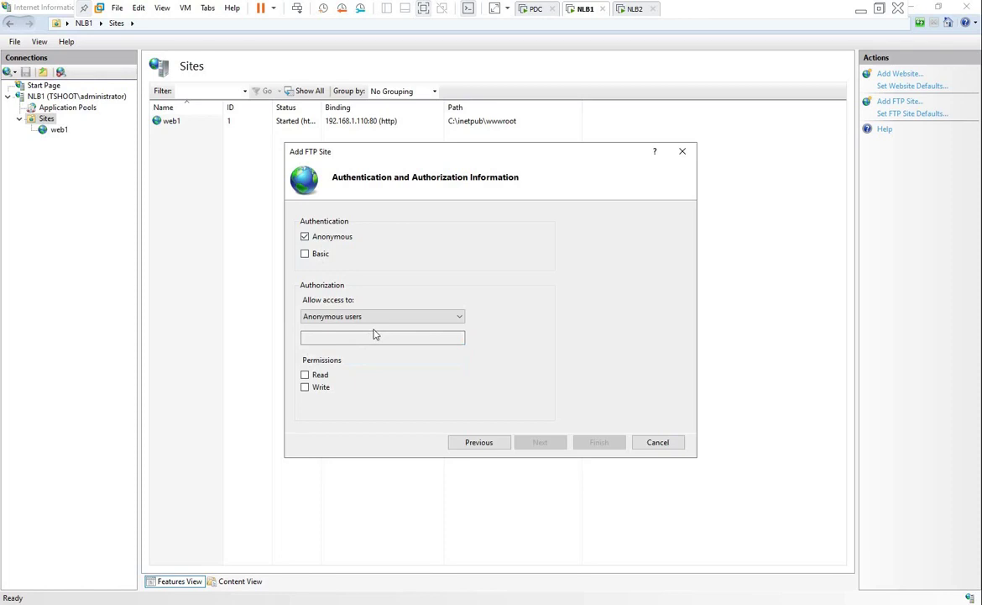
click(315, 380)
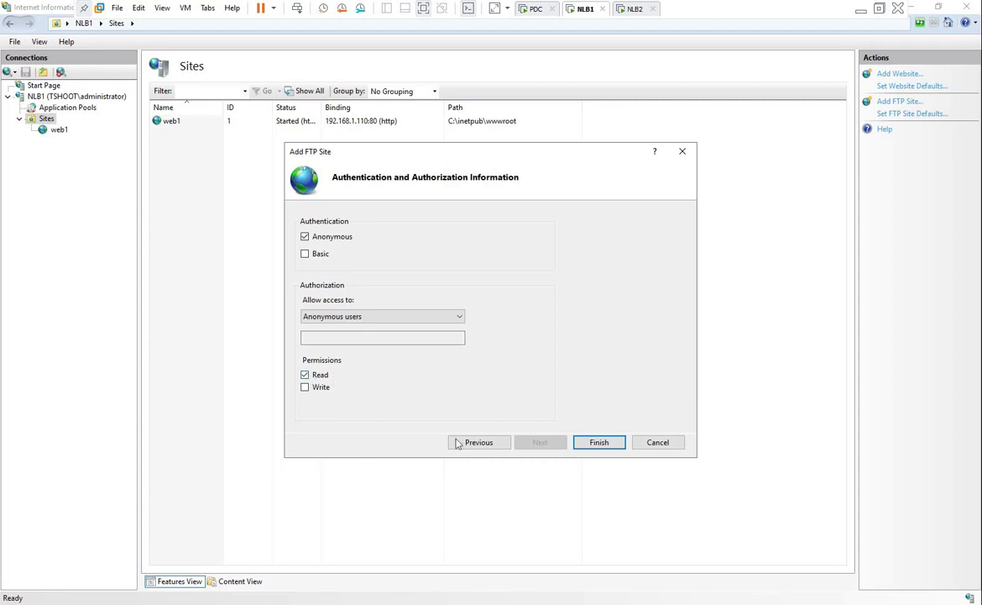
click(586, 444)
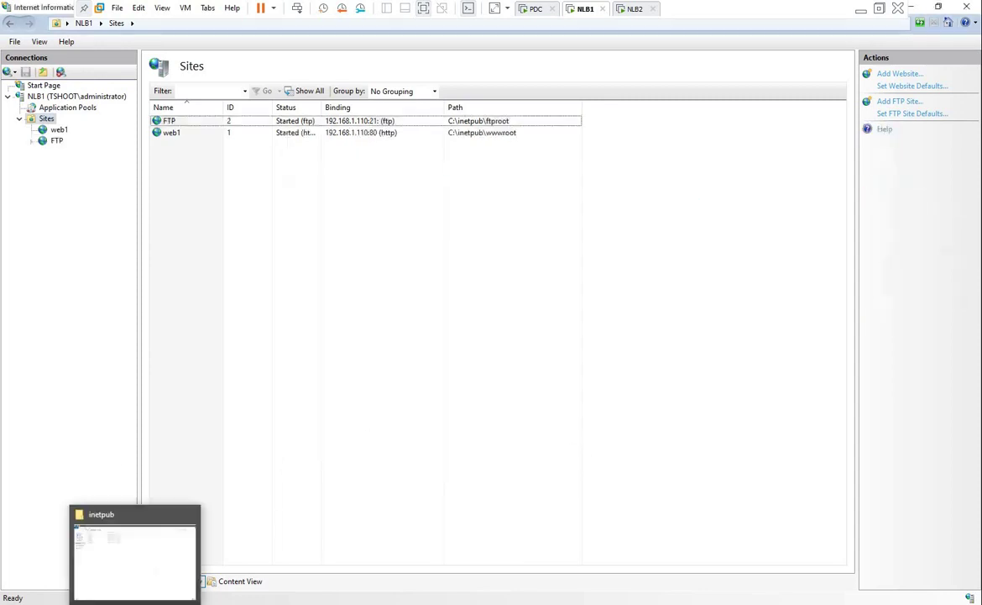
Copy router config commands.pdf from the host computer's desktop into C:\inetpub\ftproot on NLB1.
click(168, 519)
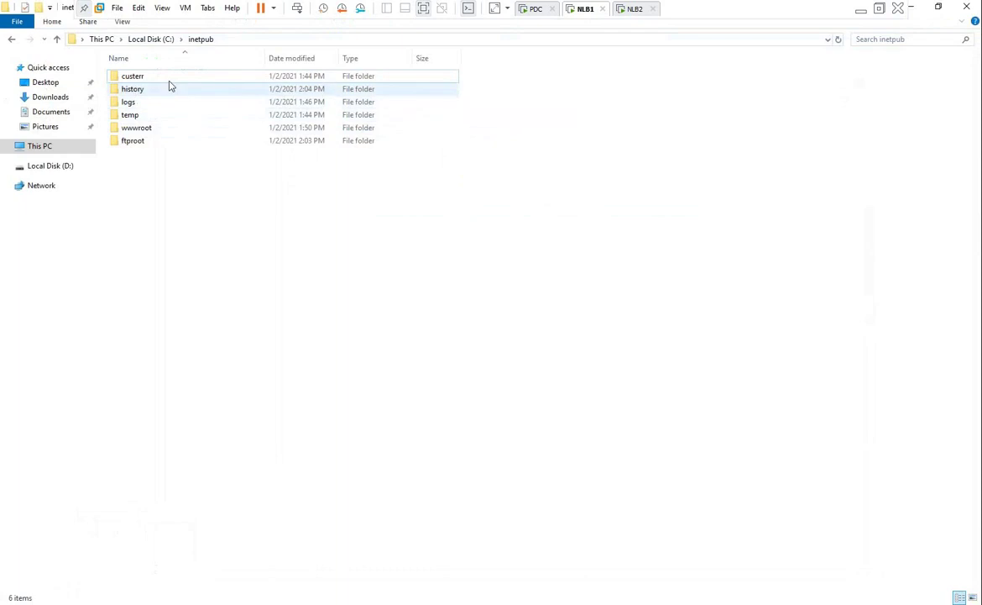
double_click(133, 141)
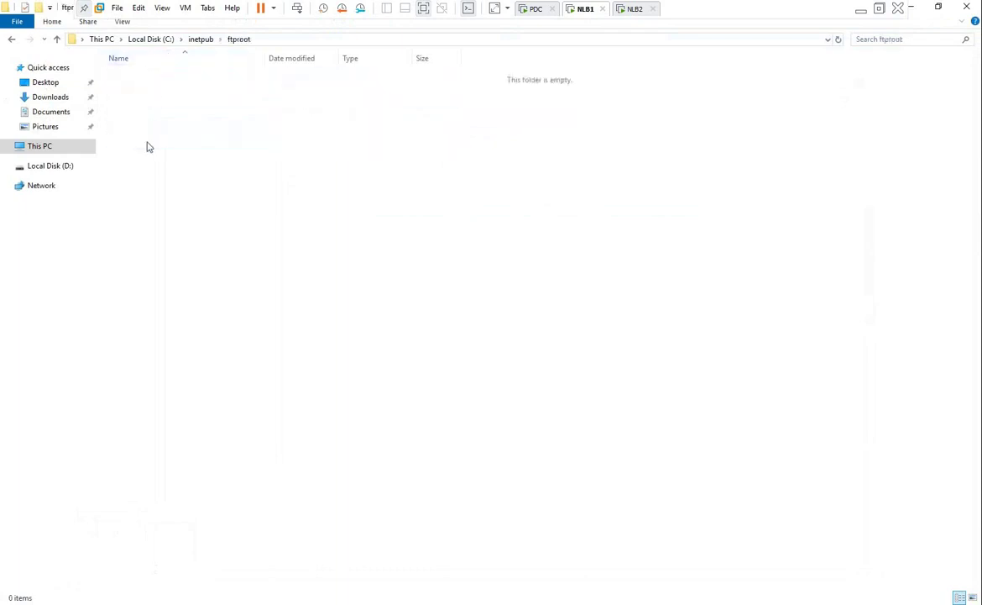
click(862, 10)
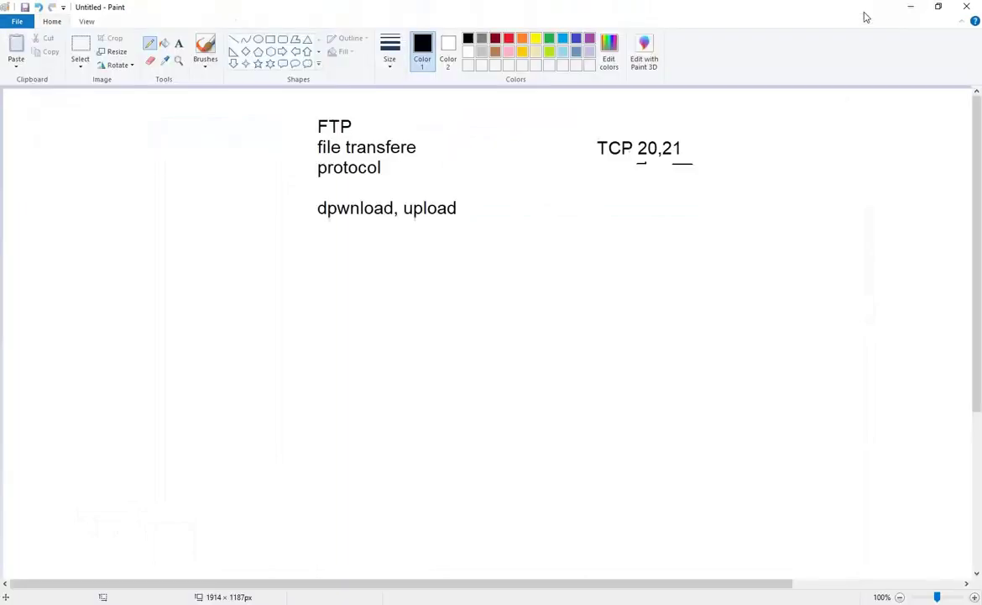
click(911, 6)
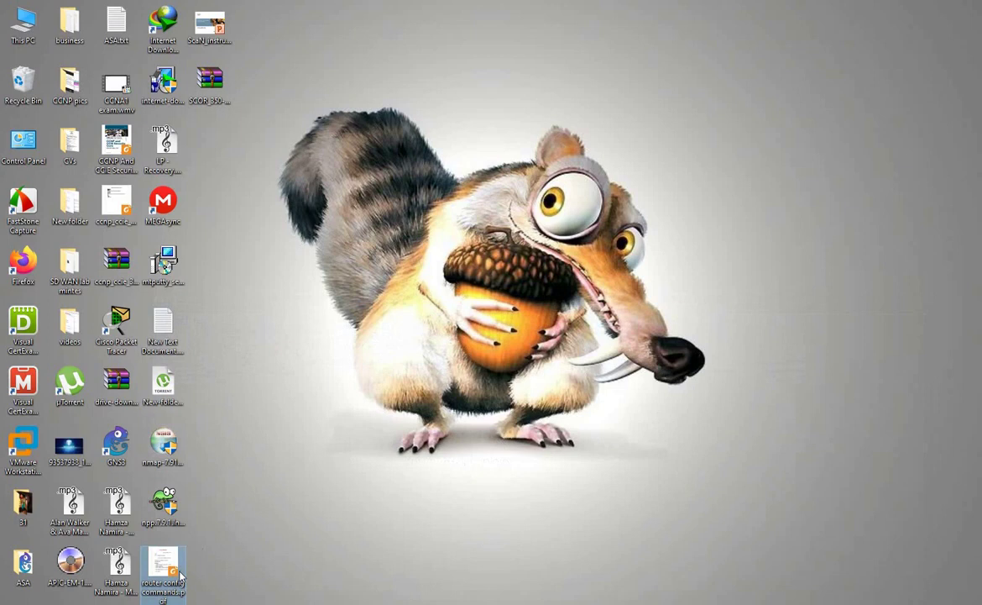
right_click(181, 571)
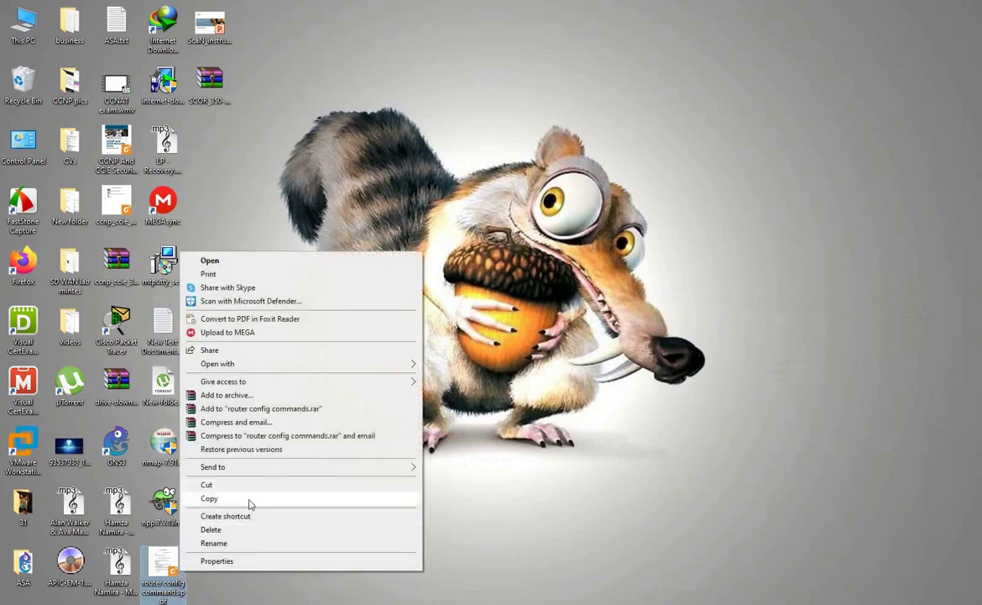
click(248, 499)
key(alt+Tab)
right_click(293, 204)
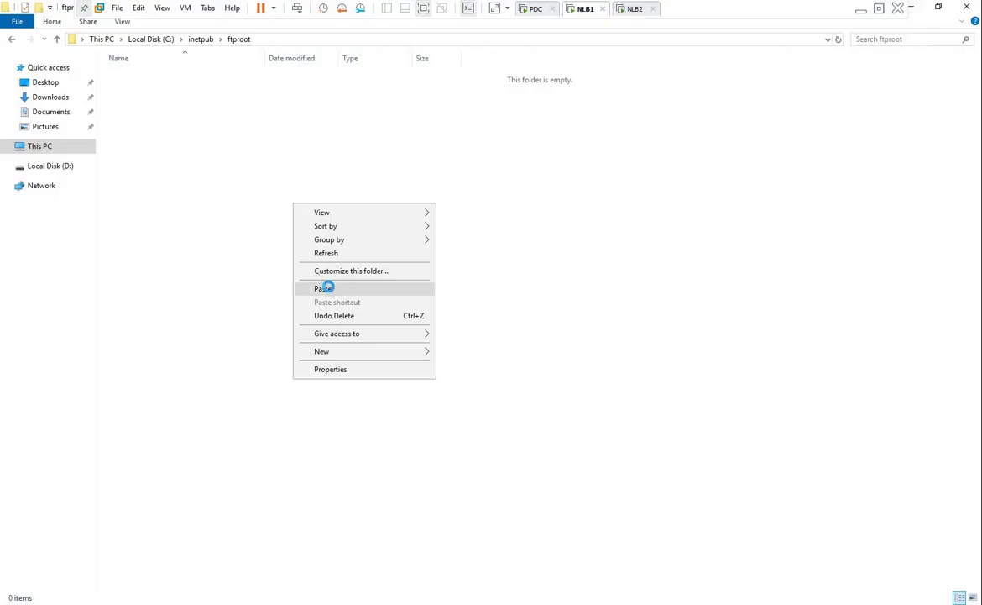
click(327, 290)
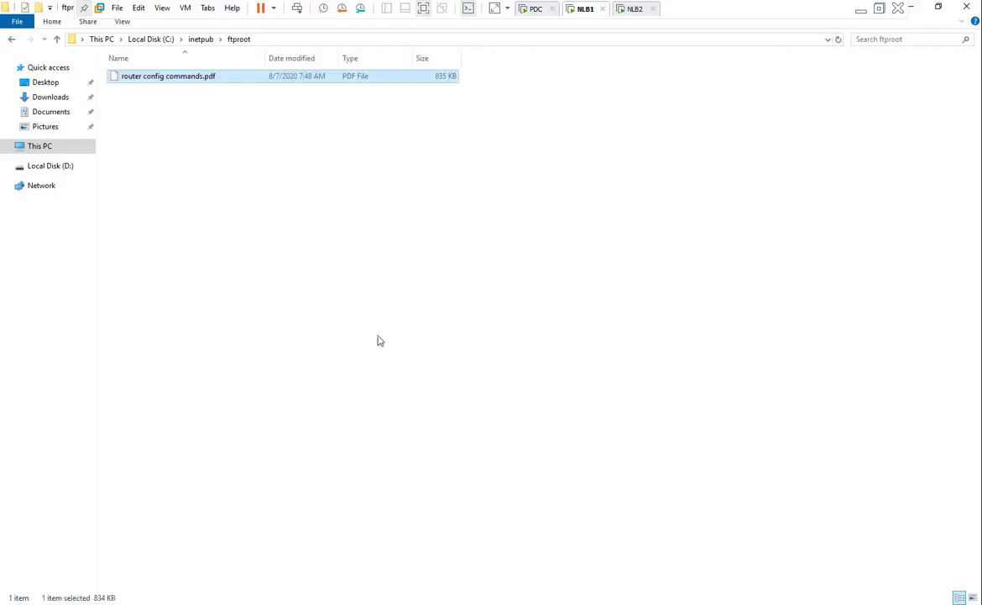
On the PDC machine, open File Explorer maximized and connect to ftp://192.168.1.110.
click(535, 10)
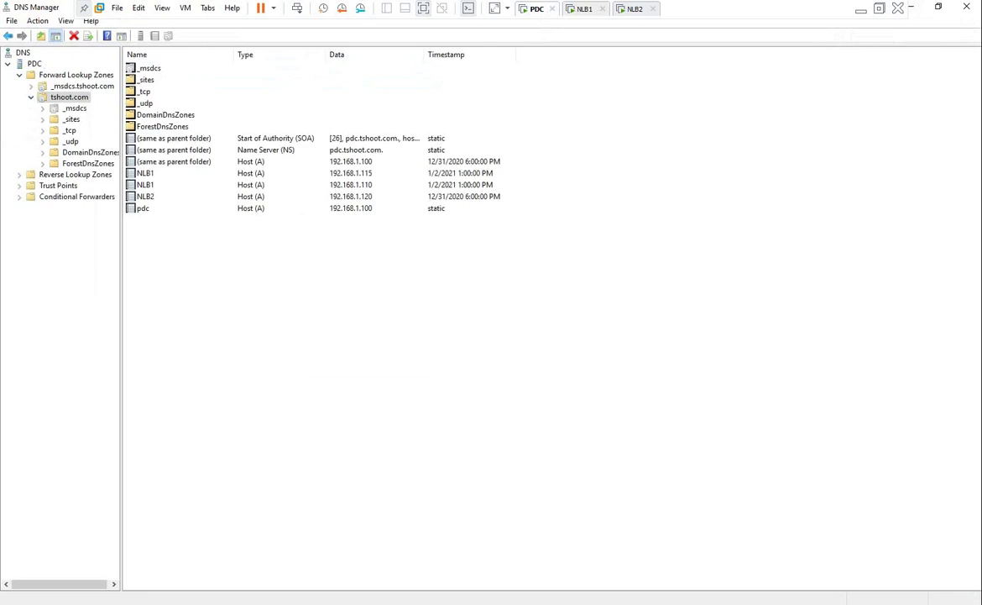
key(super+e)
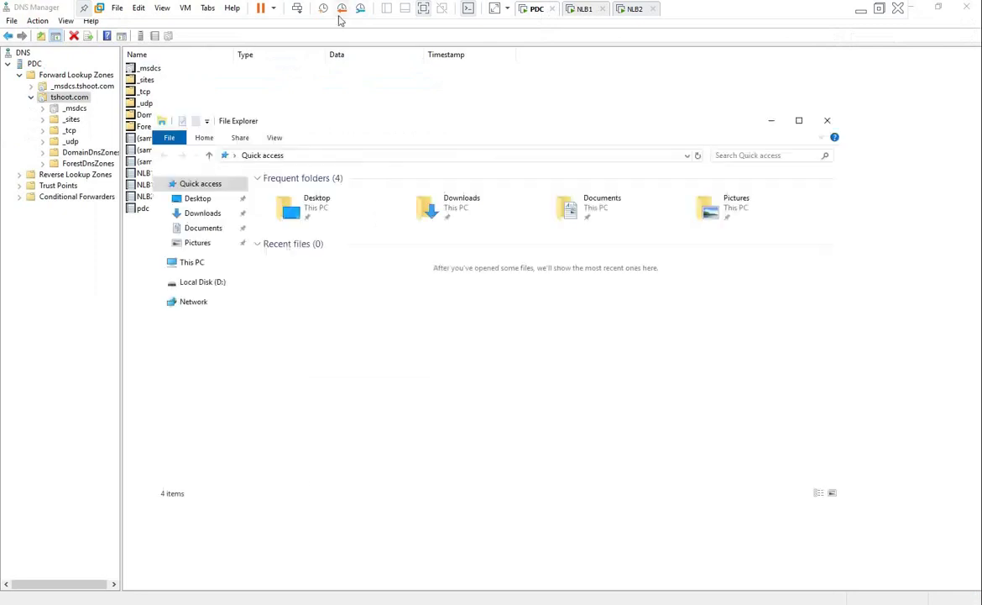
click(798, 120)
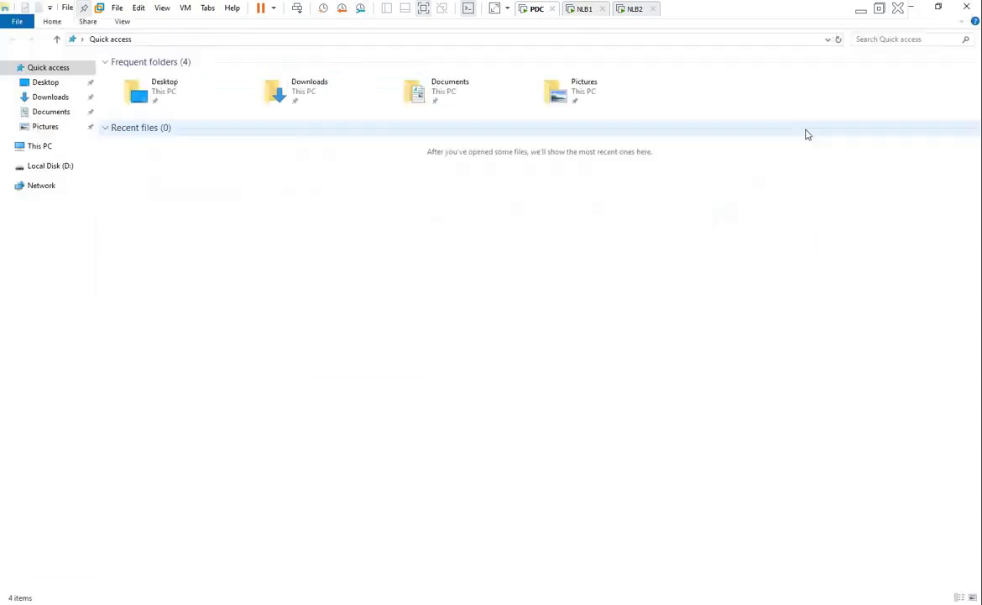
click(189, 39)
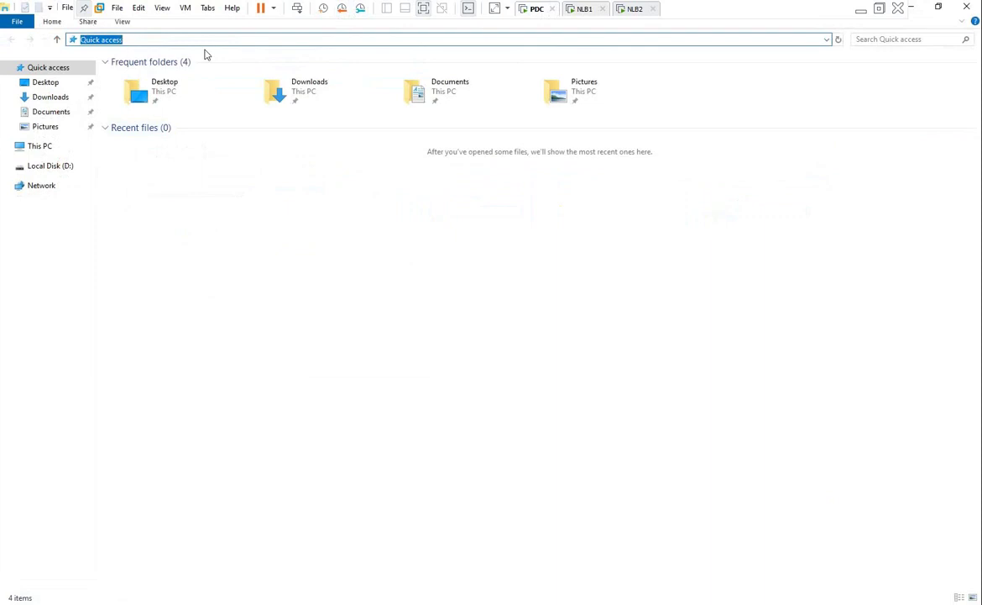
text(ftp://192.168.1.110)
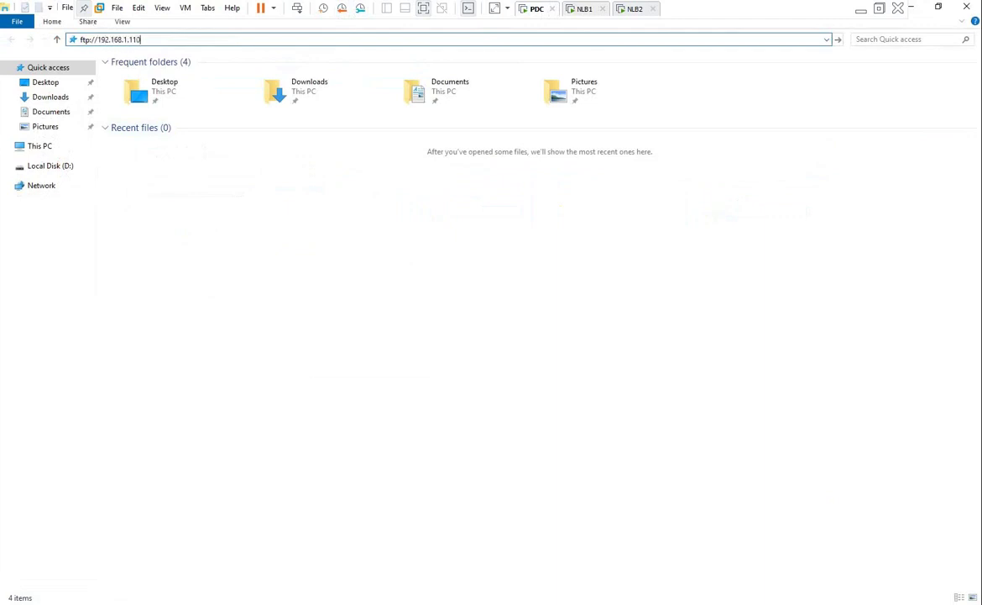
key(Return)
Try to copy router config commands.pdf from the FTP site to the PDC desktop, then cancel the transfer and dismiss the security alert.
click(194, 63)
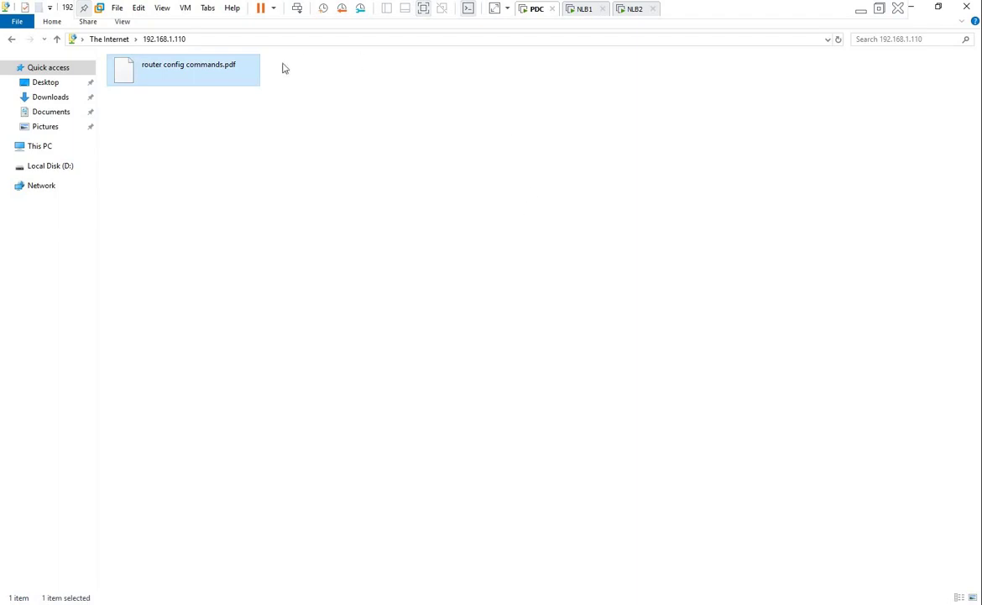
right_click(167, 81)
click(202, 125)
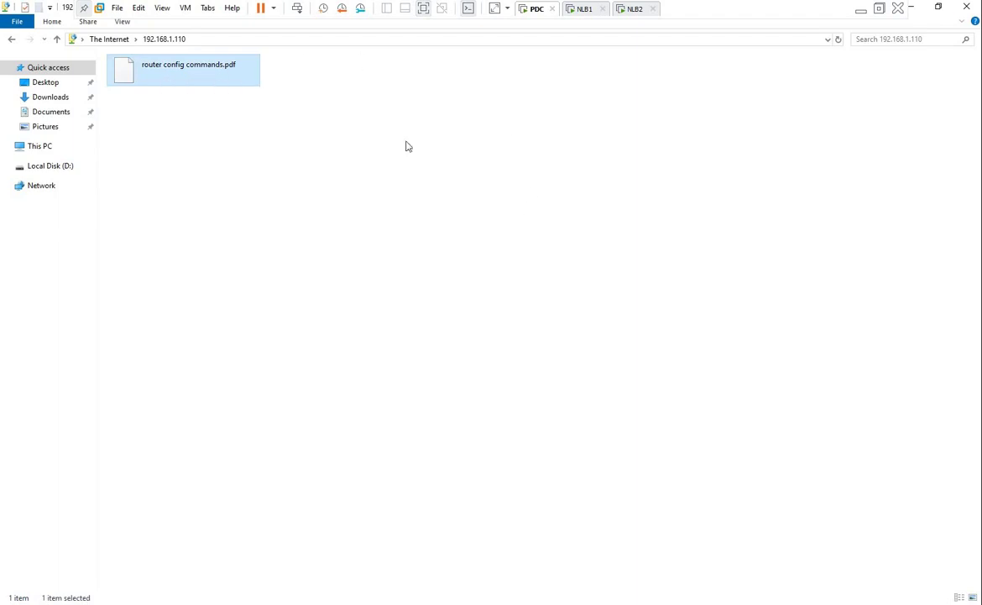
click(913, 8)
click(917, 9)
click(919, 10)
click(919, 10)
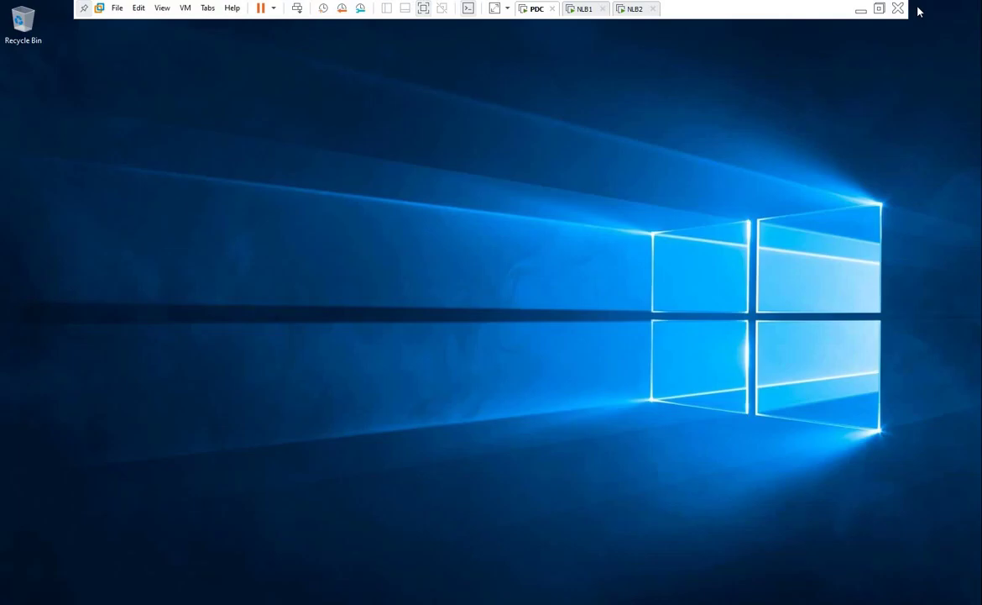
right_click(598, 237)
click(663, 285)
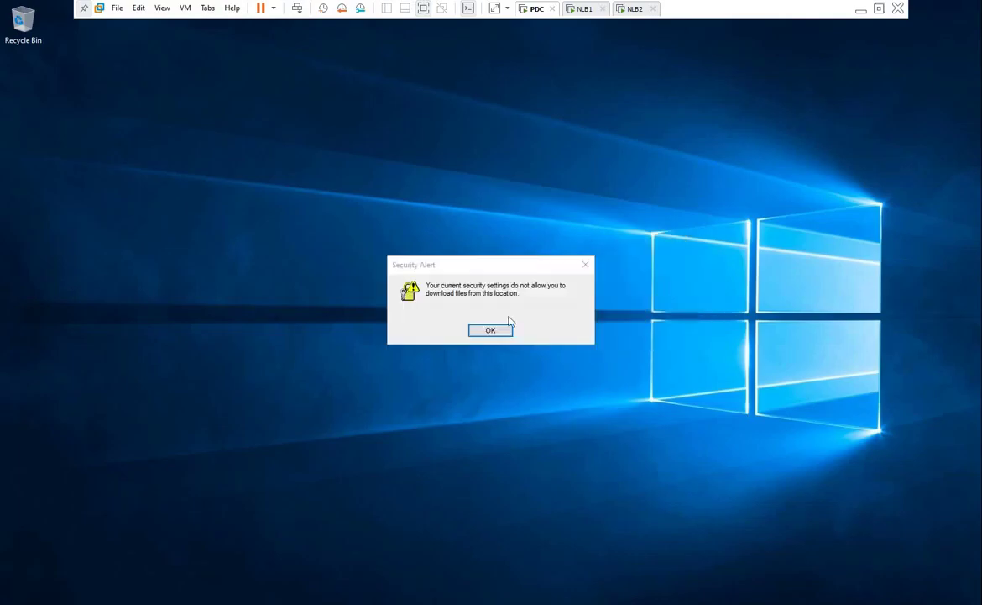
key(Return)
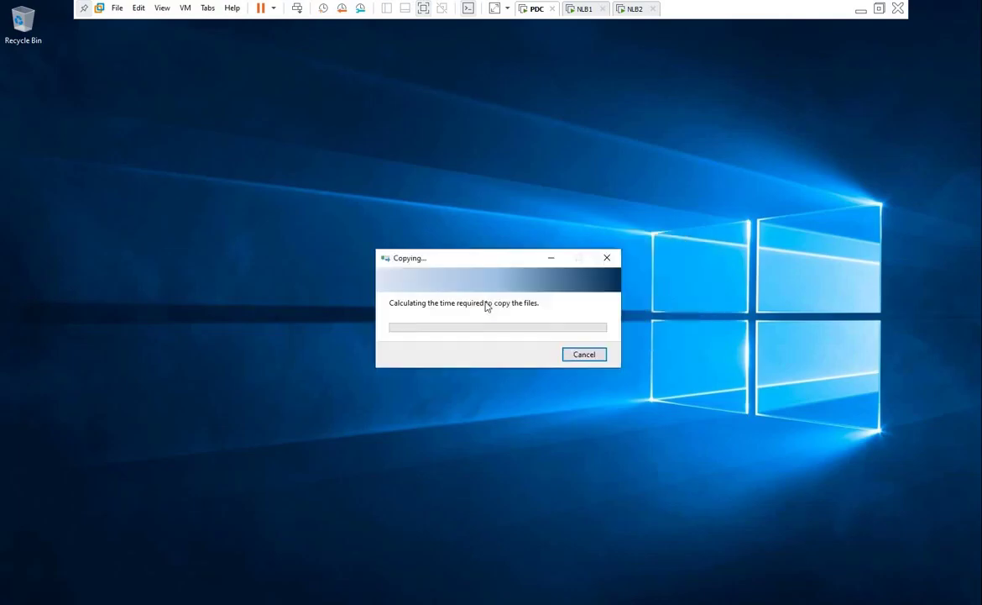
click(584, 354)
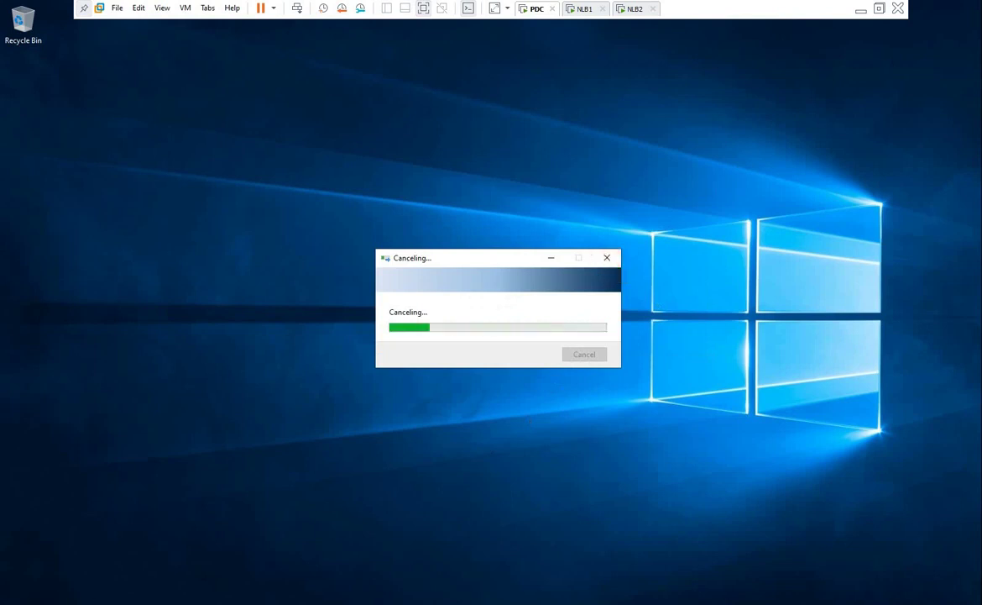
click(367, 519)
click(497, 332)
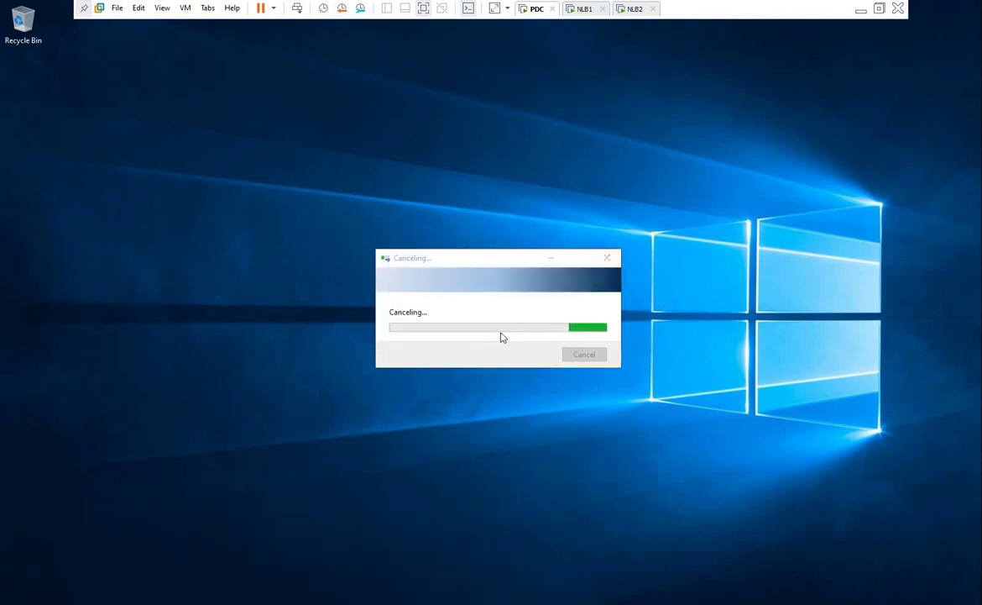
click(257, 575)
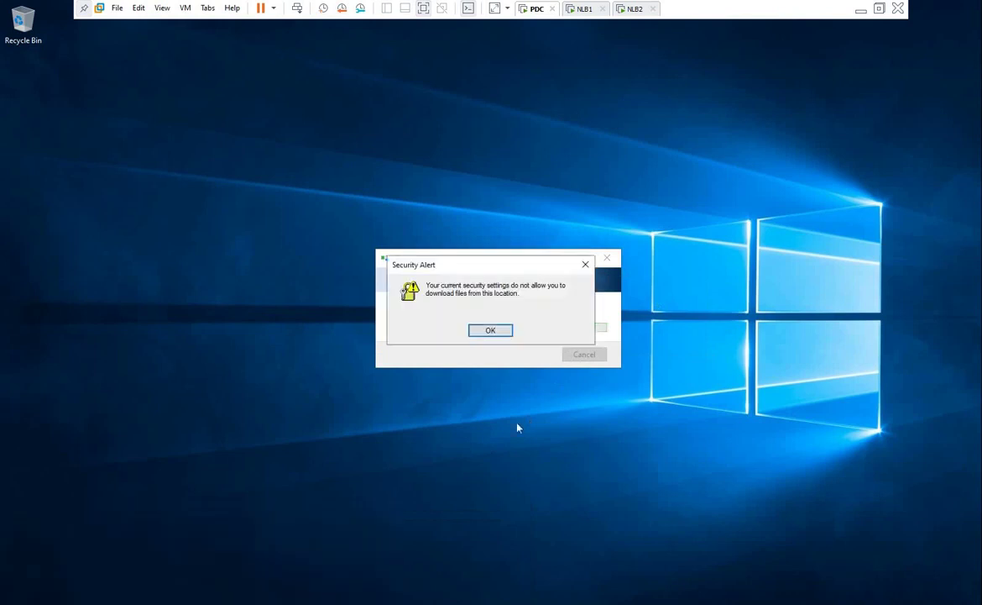
click(495, 332)
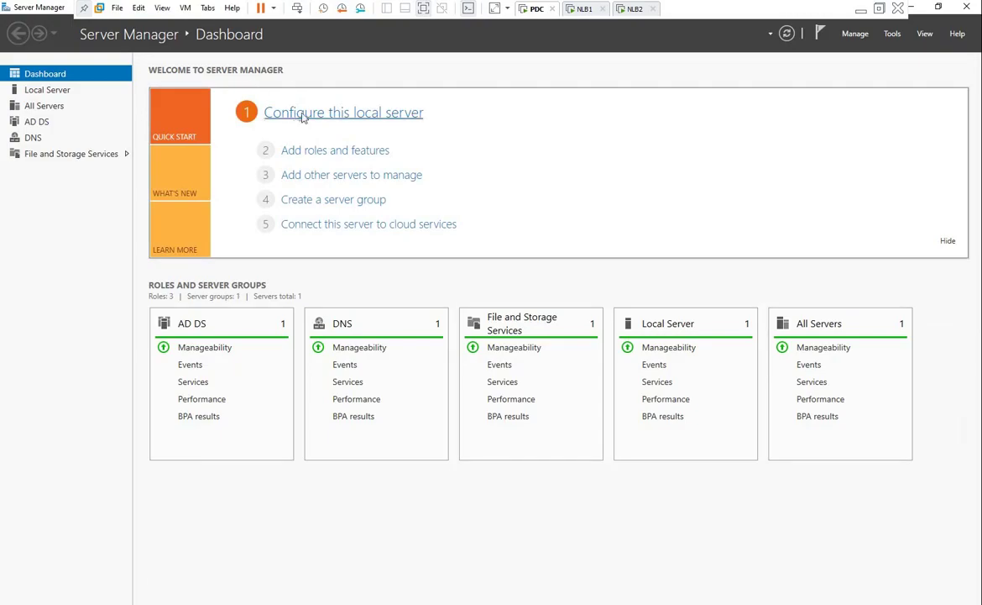
Turn off IE Enhanced Security Configuration for Administrators and Users on the PDC local server, then close Server Manager.
click(353, 109)
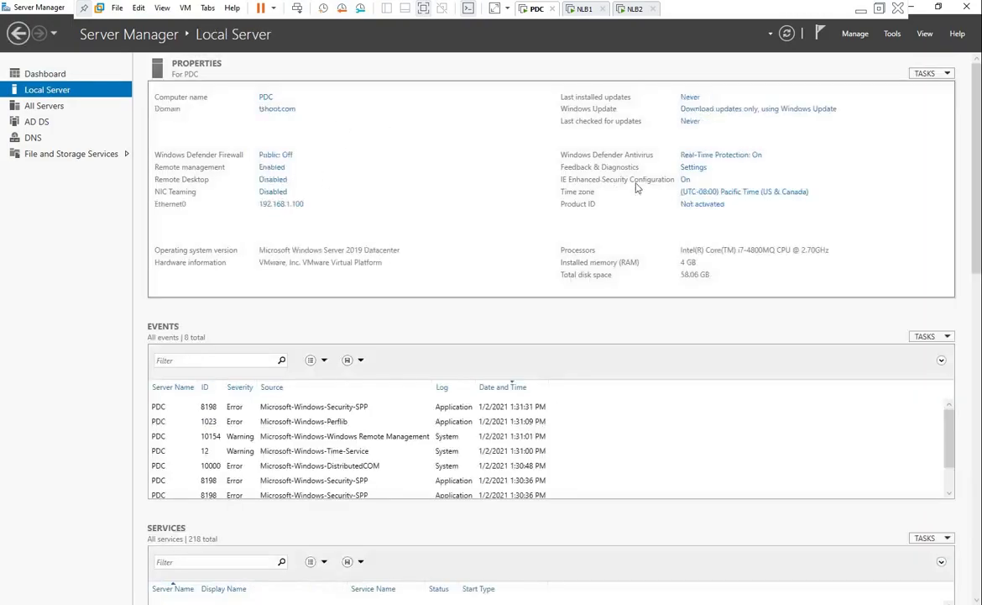
click(685, 178)
click(420, 291)
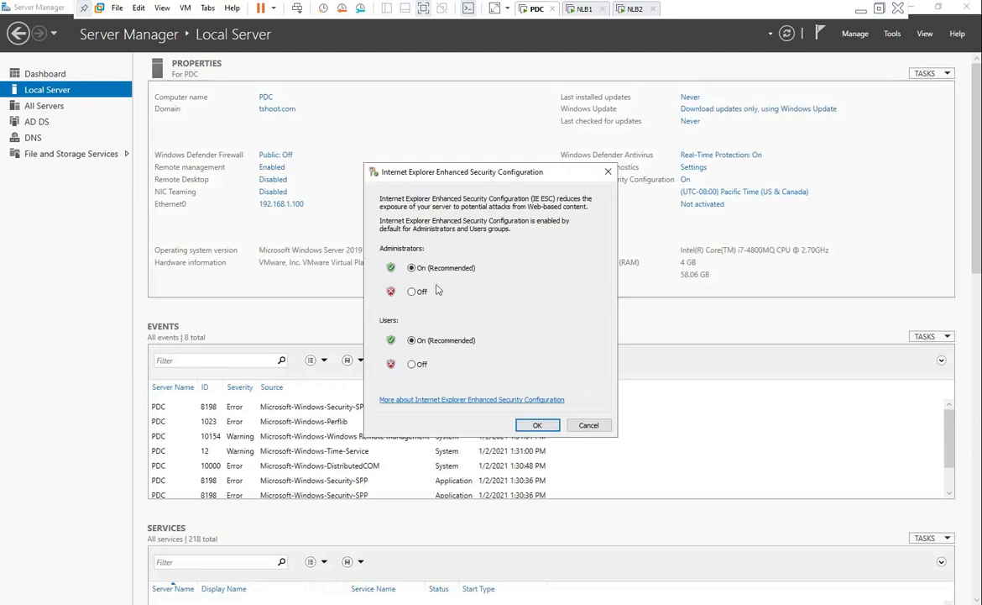
click(417, 365)
click(527, 425)
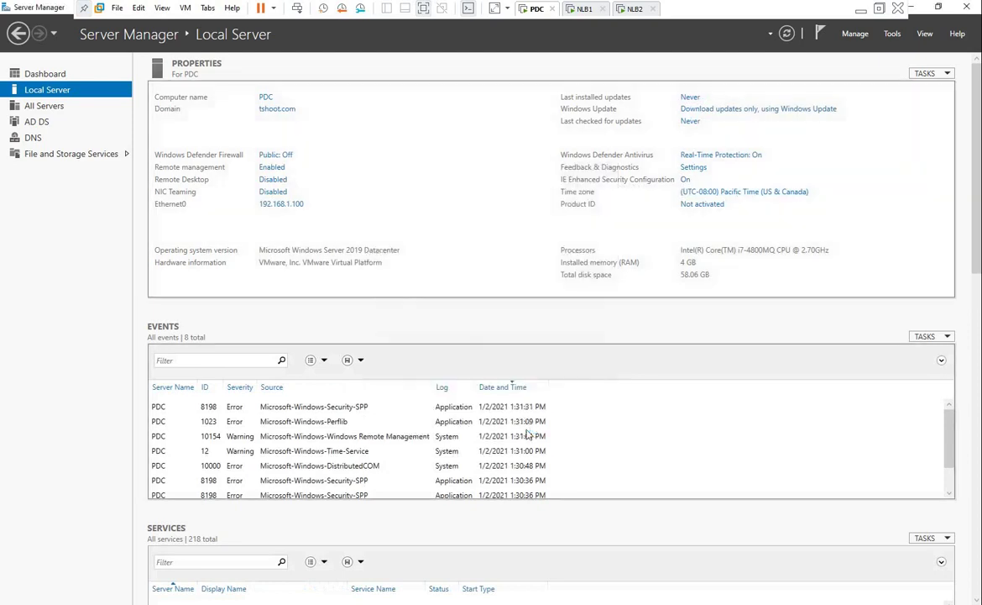
key(alt+F4)
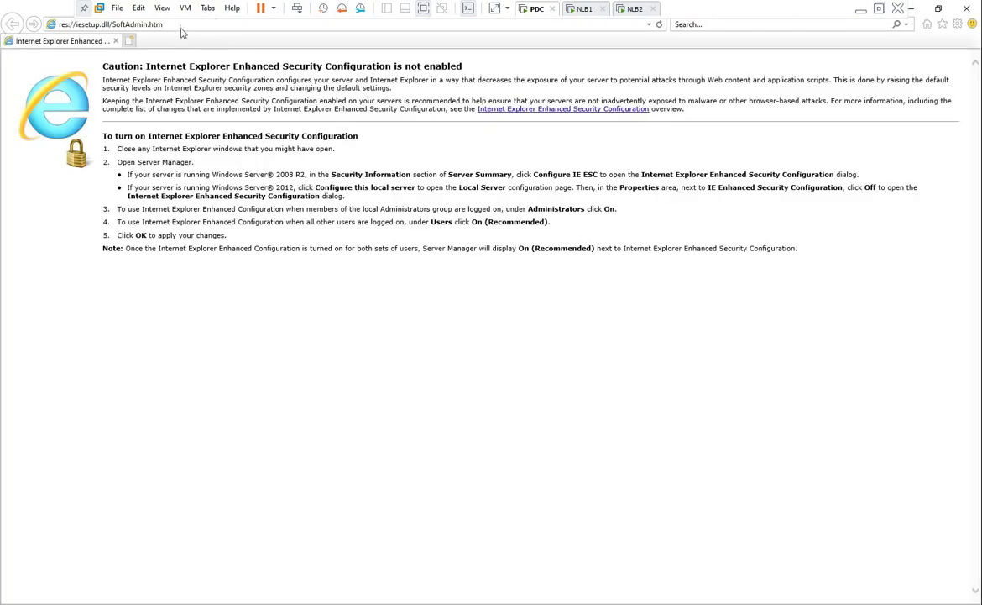
Browse to the FTP site at ftp://192.168.1.110 in Internet Explorer.
click(182, 26)
text(ftp://)
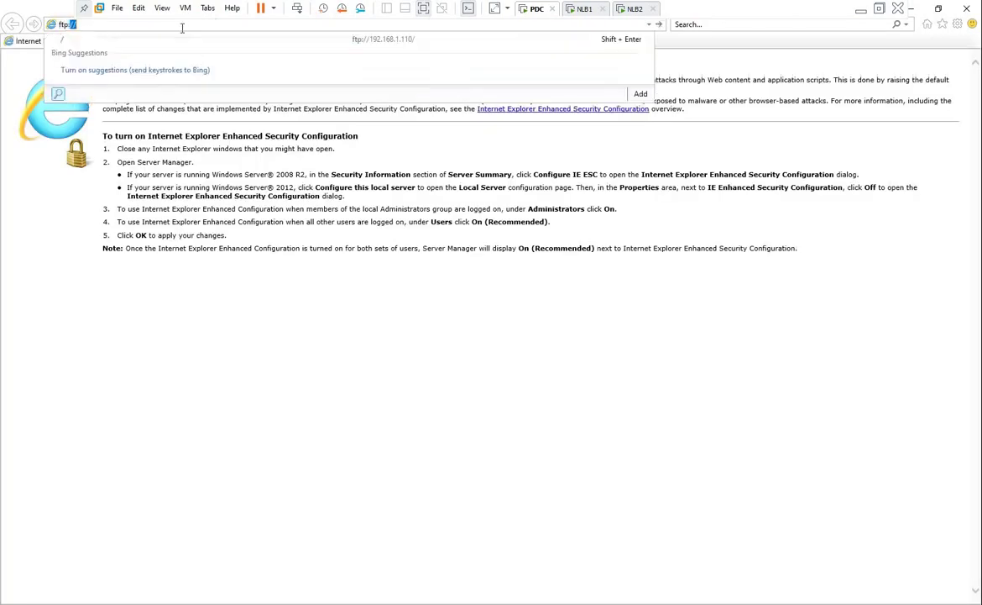
text(//192.168.)
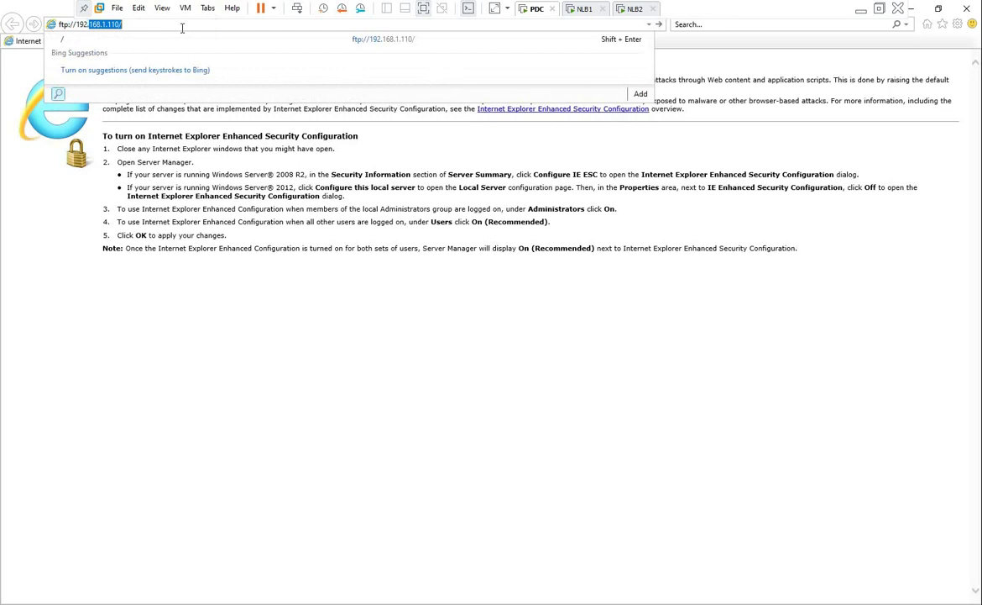
text(1.110)
key(Return)
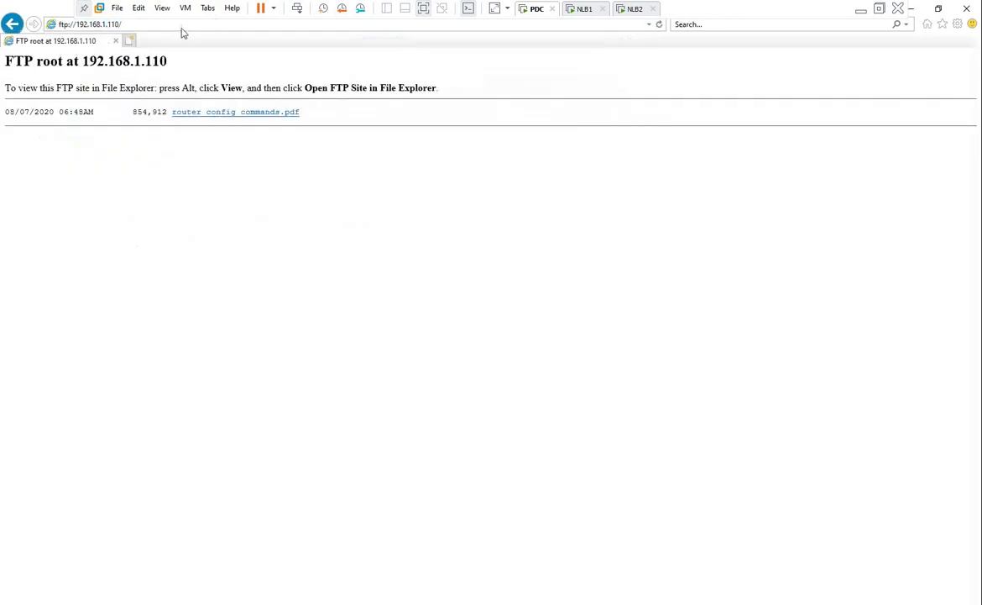
Download router config commands.pdf from the FTP page, view it in its download folder and close the folder.
click(283, 114)
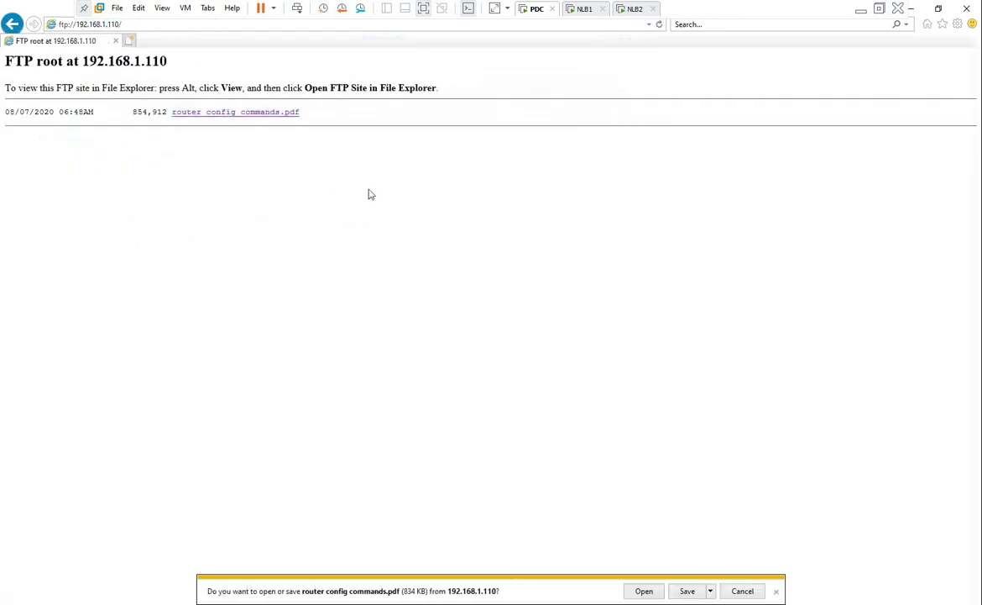
click(689, 592)
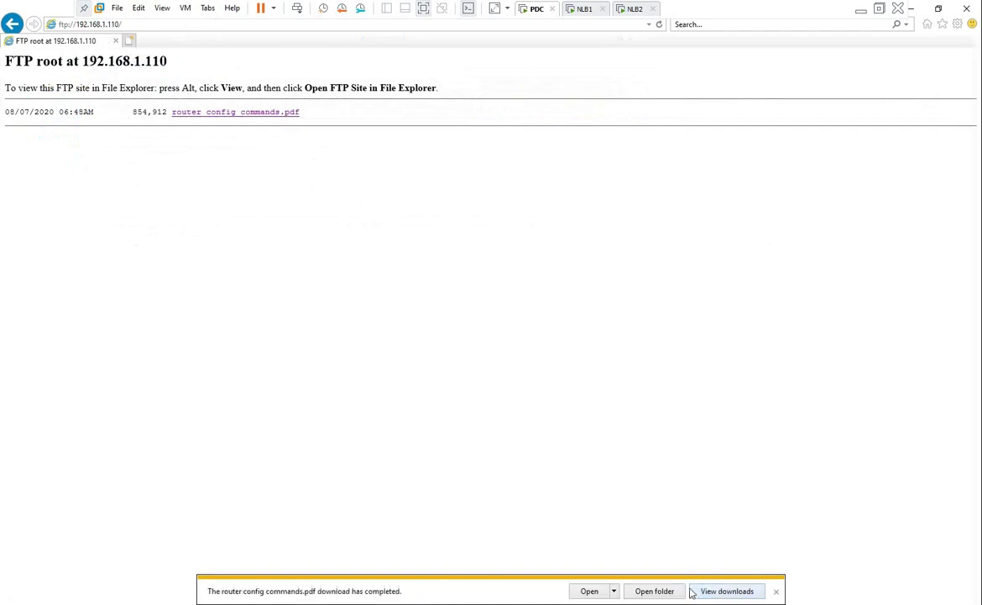
click(654, 591)
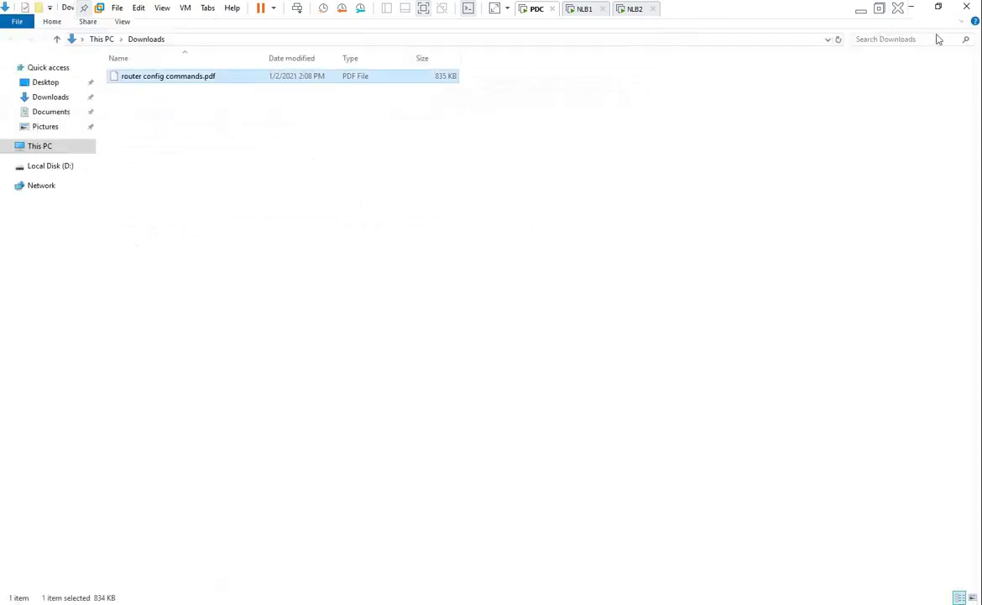
click(897, 9)
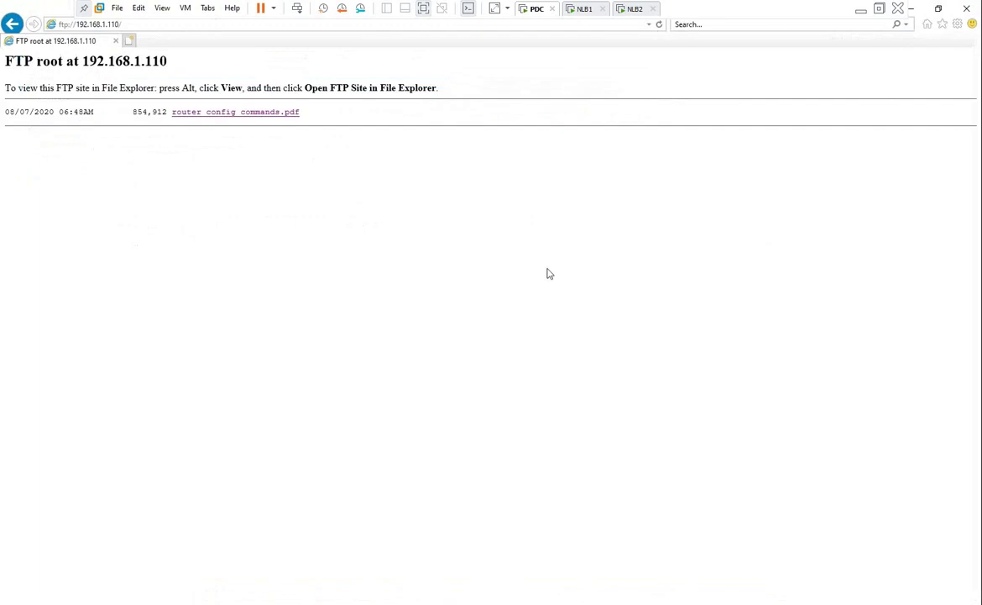
Disable Protected Mode for the Internet zone in Internet Explorer's security options and accept the risk warning.
click(927, 24)
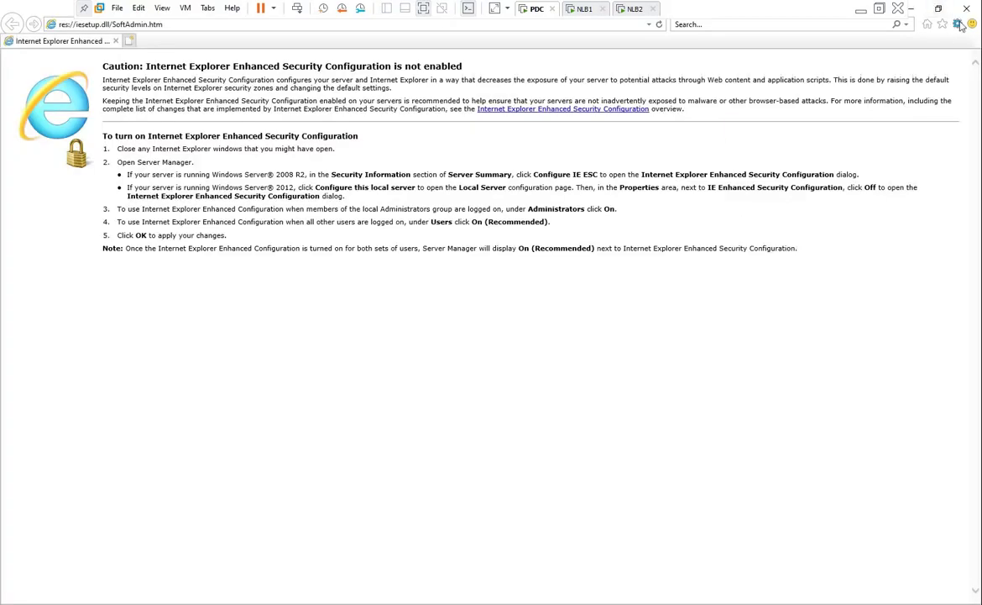
click(959, 23)
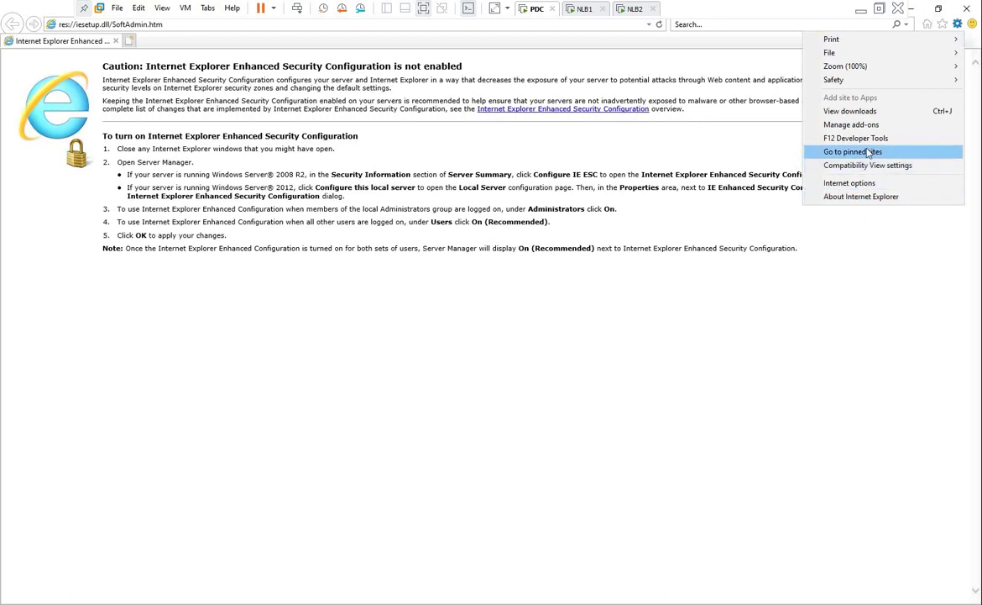
click(877, 184)
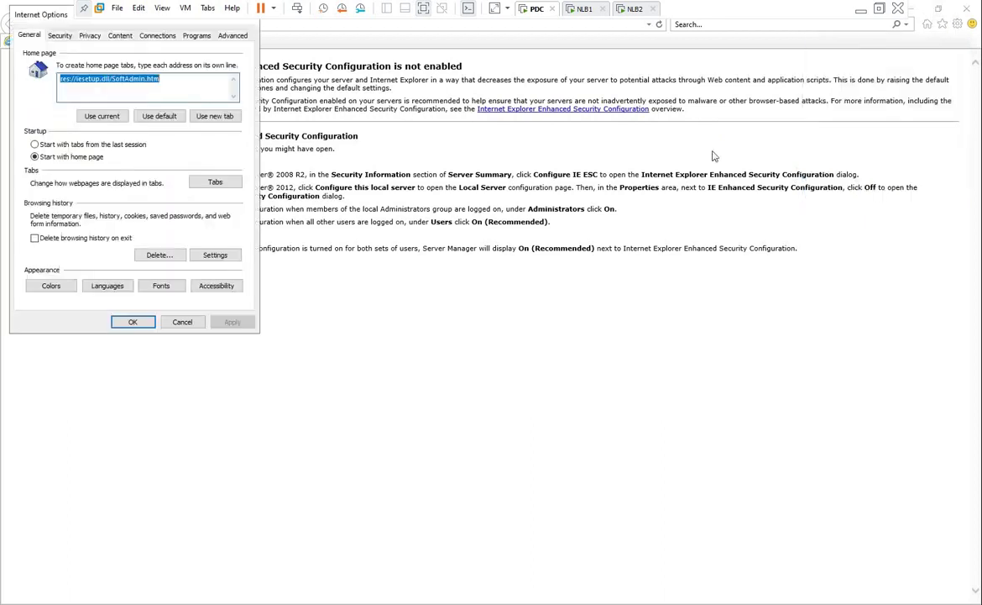
click(53, 35)
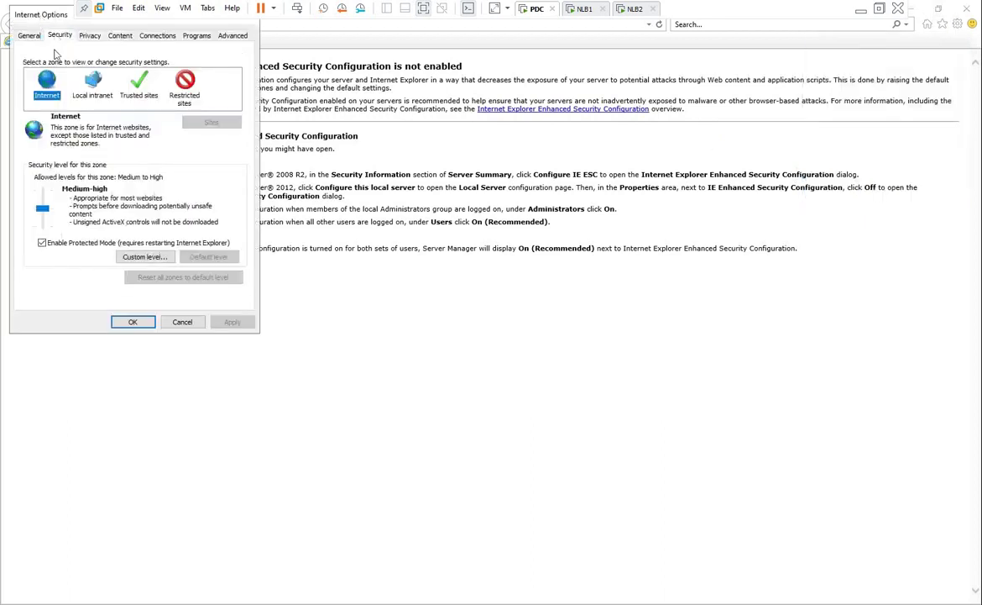
click(42, 243)
click(133, 322)
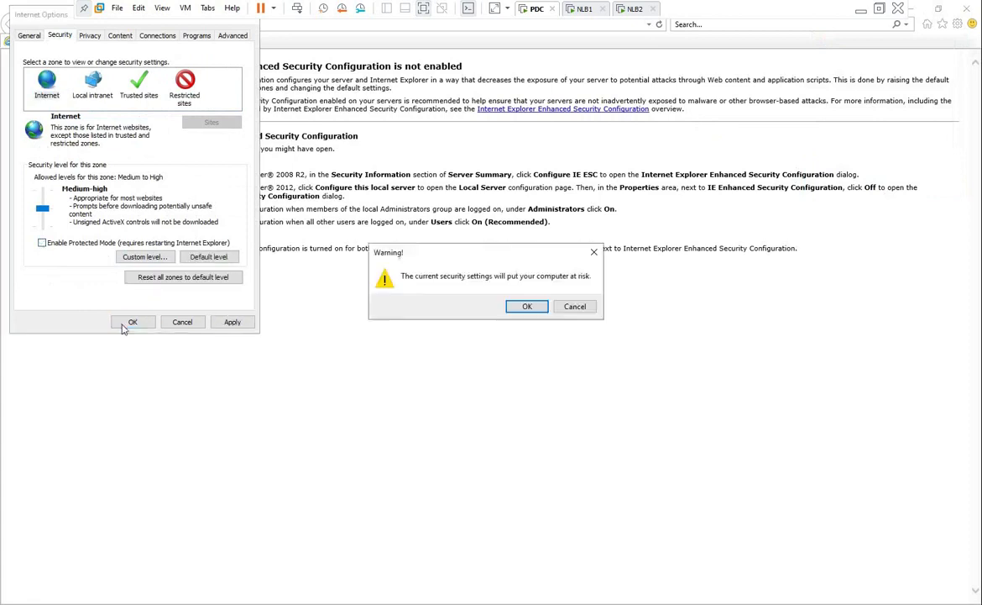
click(527, 307)
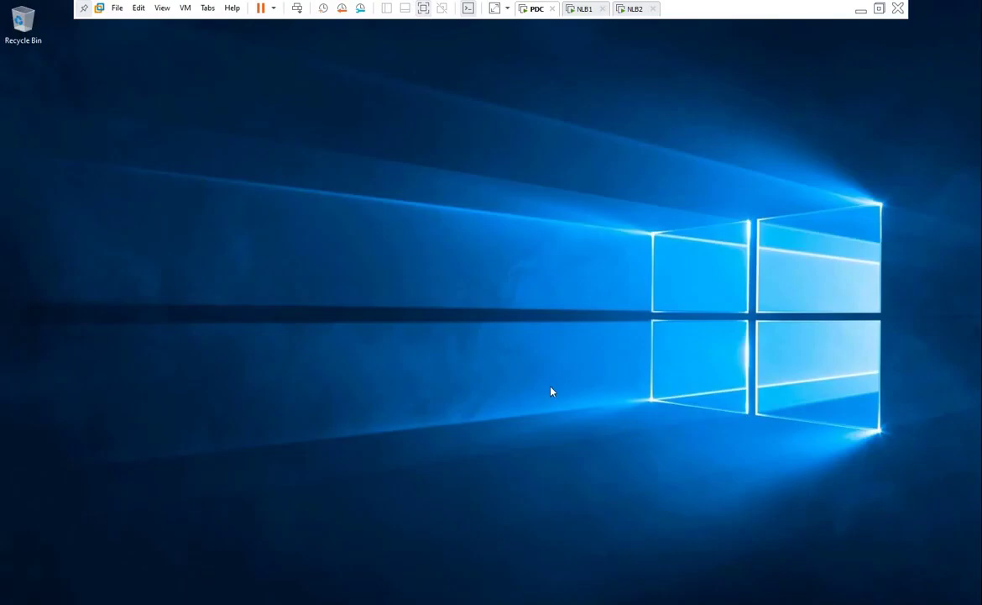
Open File Explorer on the PDC machine and reconnect to ftp://192.168.1.110/.
key(super+e)
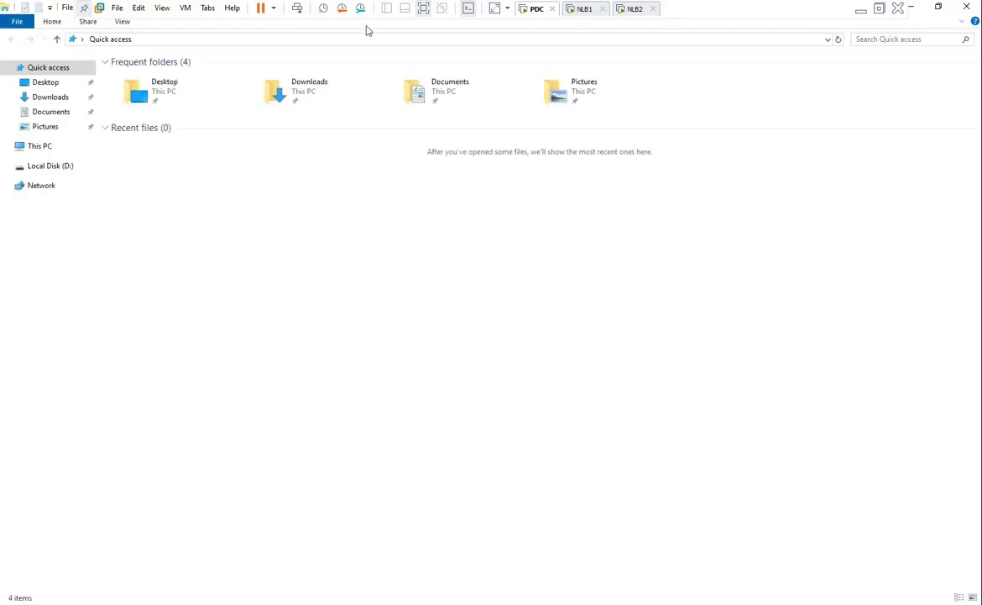
click(259, 38)
text(f)
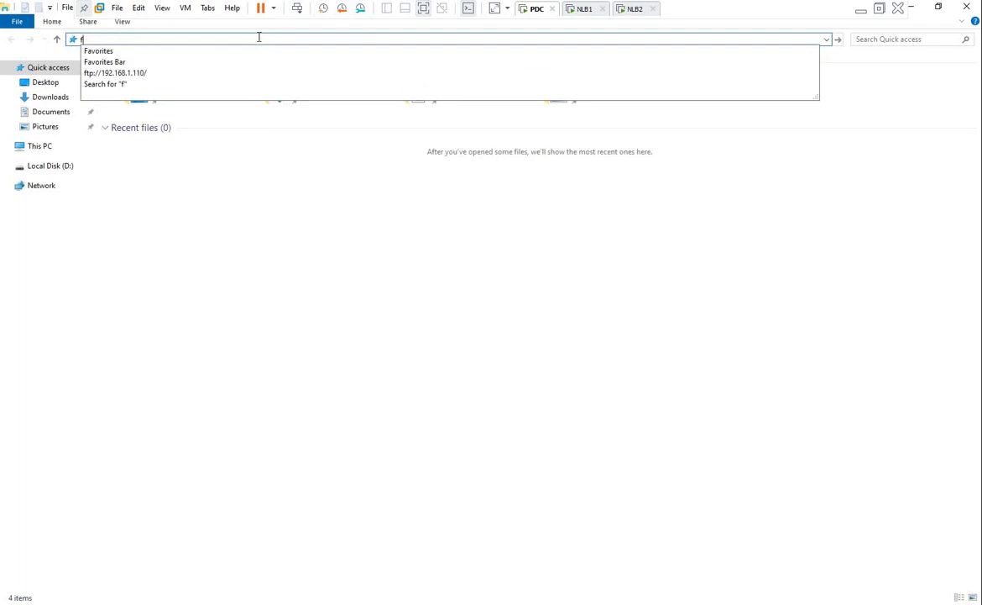
click(149, 73)
Copy router config commands.pdf from the FTP site to the PDC desktop, closing File Explorer before pasting.
right_click(149, 79)
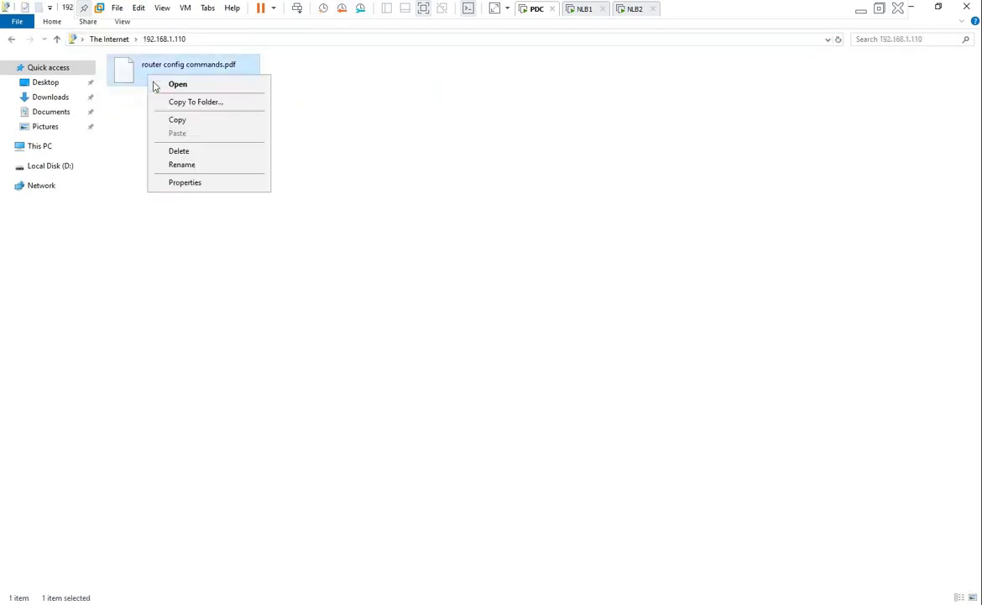
click(201, 118)
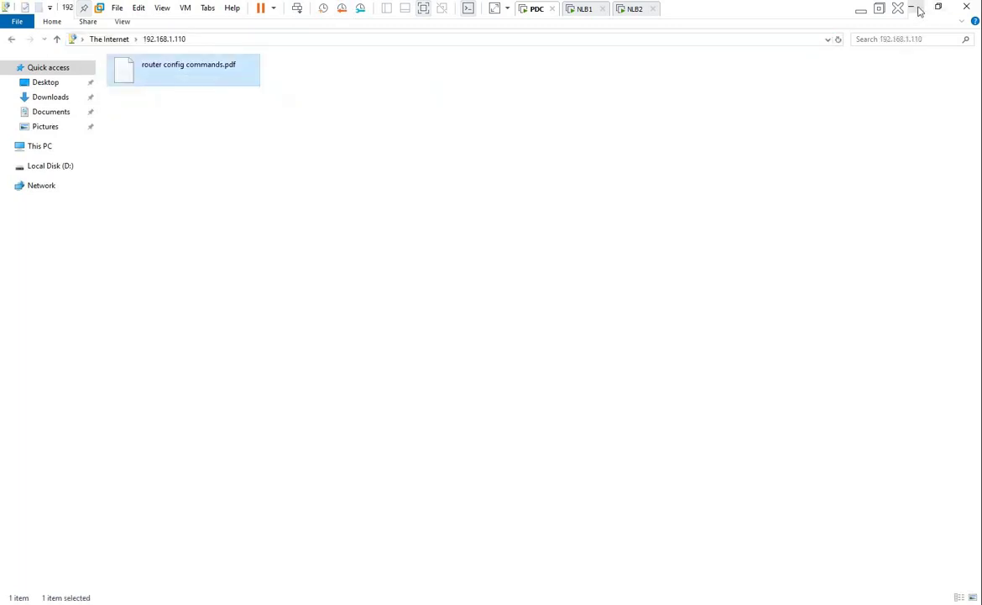
click(966, 8)
right_click(601, 166)
click(652, 201)
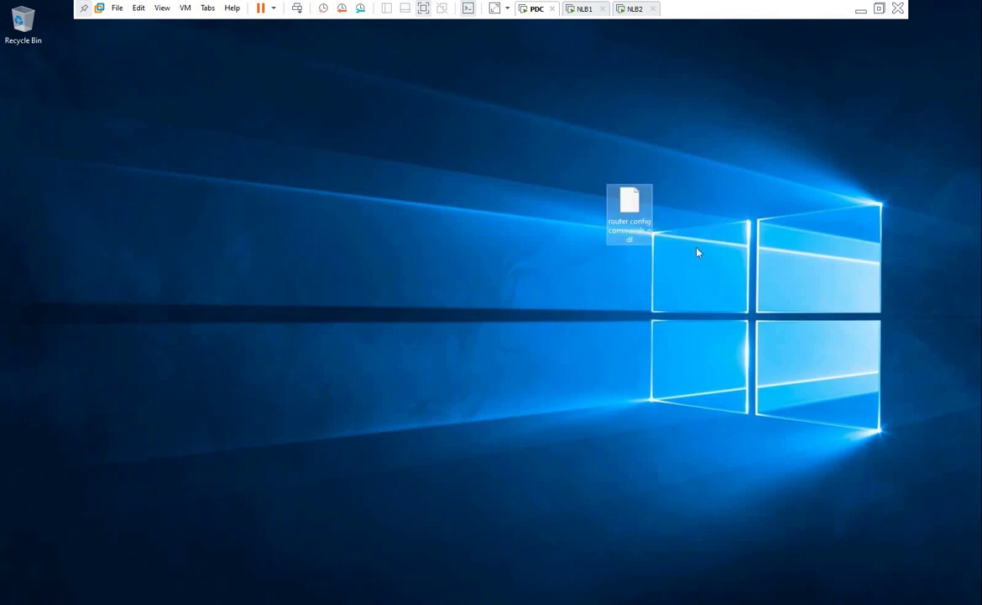